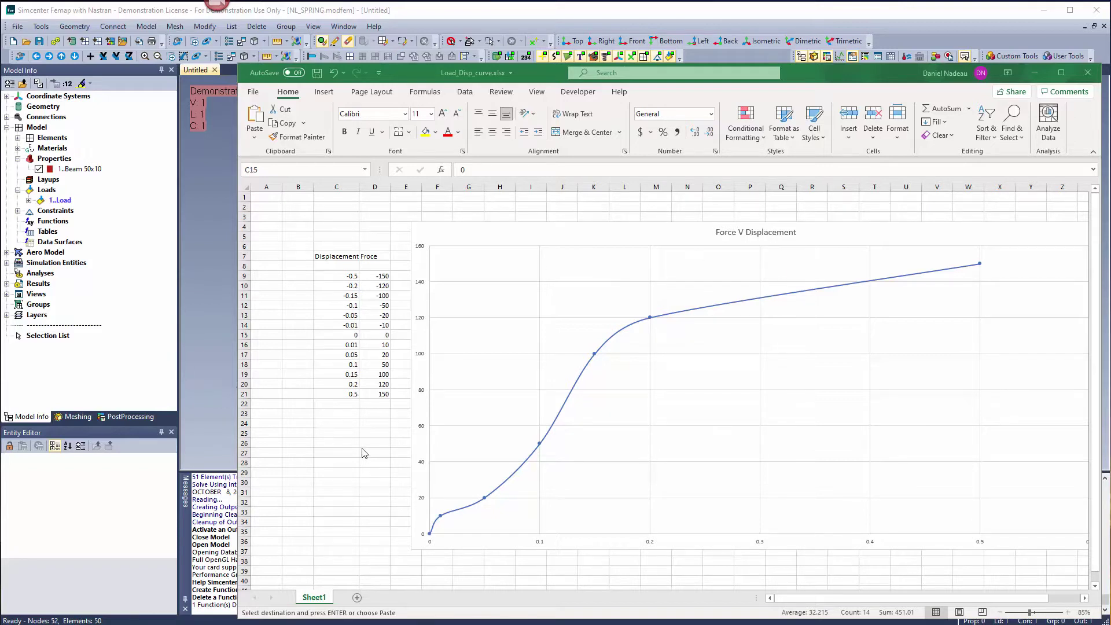
- Copy the Excel displacement–force pairs C15:D21 (0 to 0.5, forces 0 to 150), then return to Femap
{"action": "key", "text": "ctrl+v"}
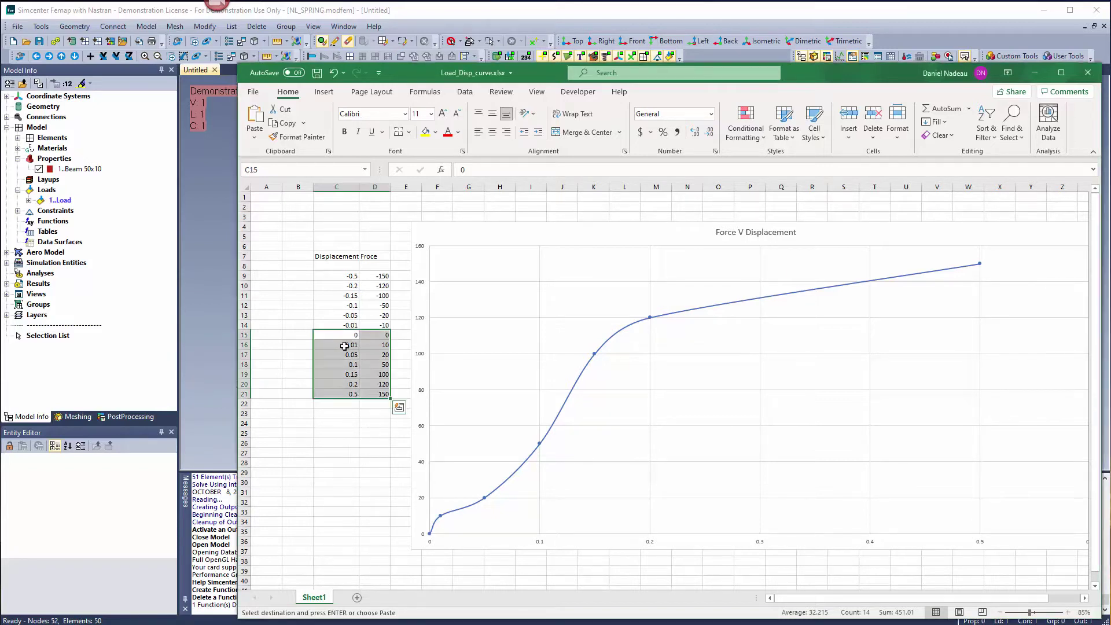
{"action": "right_click", "coordinate": [344, 345]}
{"action": "left_click", "coordinate": [365, 364]}
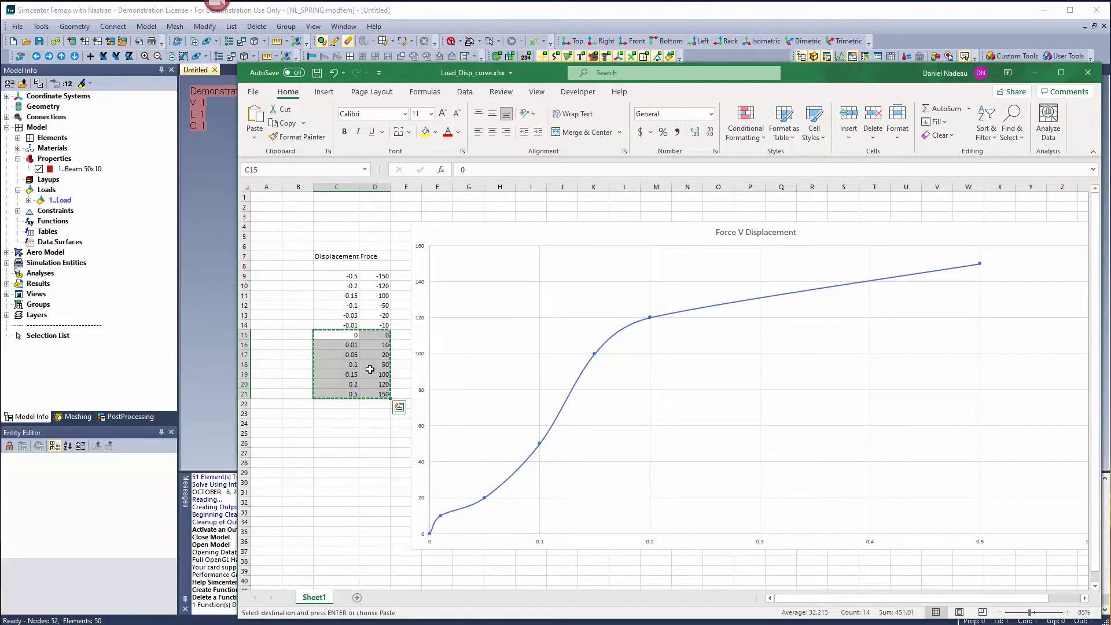
{"action": "left_click", "coordinate": [119, 352]}
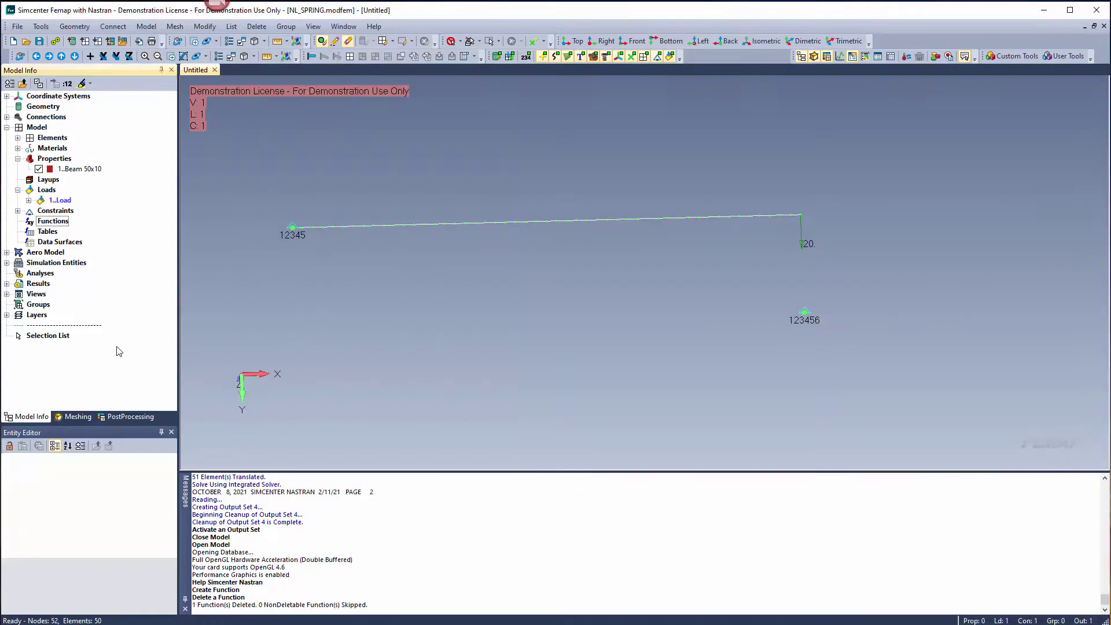
- Create function 2 titled 'F v D' from the pasted force-versus-displacement points
{"action": "right_click", "coordinate": [52, 221]}
{"action": "left_click", "coordinate": [75, 228]}
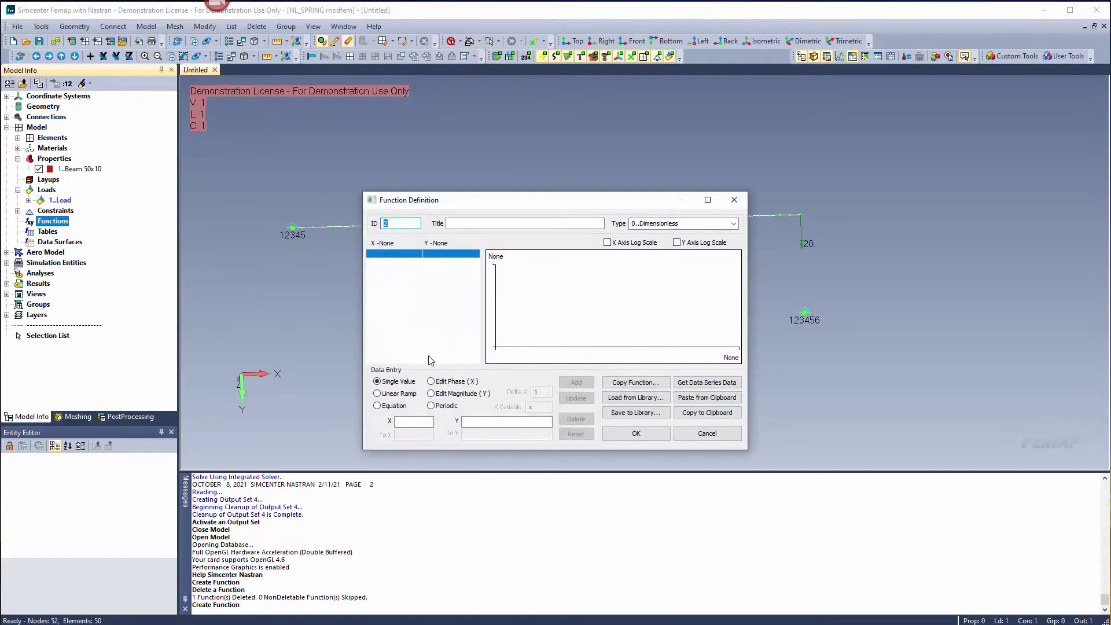
{"action": "left_click", "coordinate": [707, 398]}
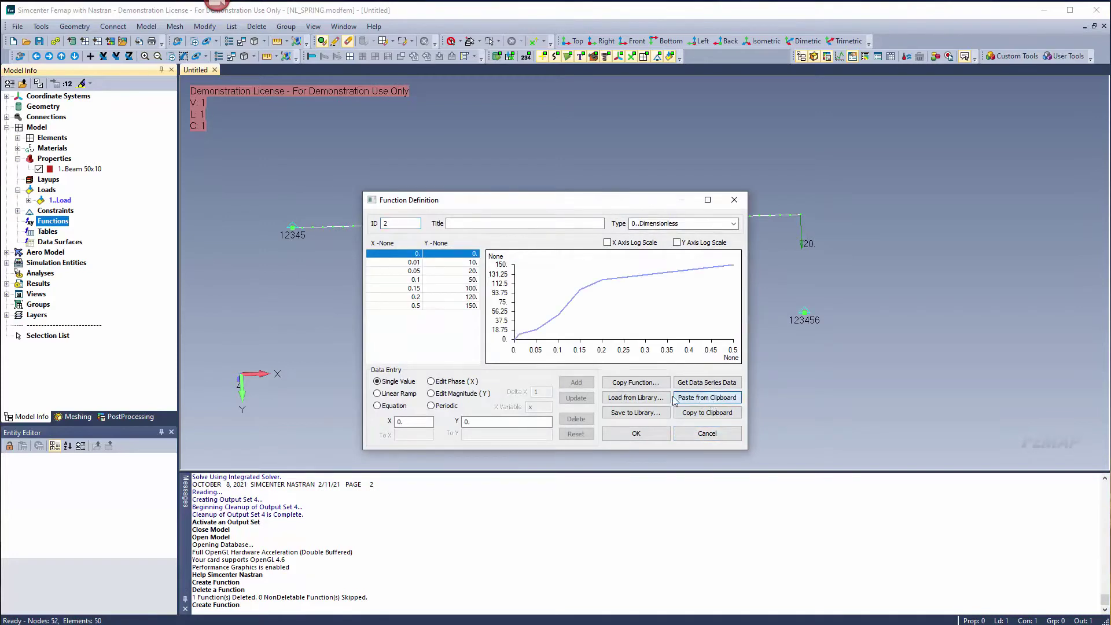
{"action": "left_click", "coordinate": [455, 223]}
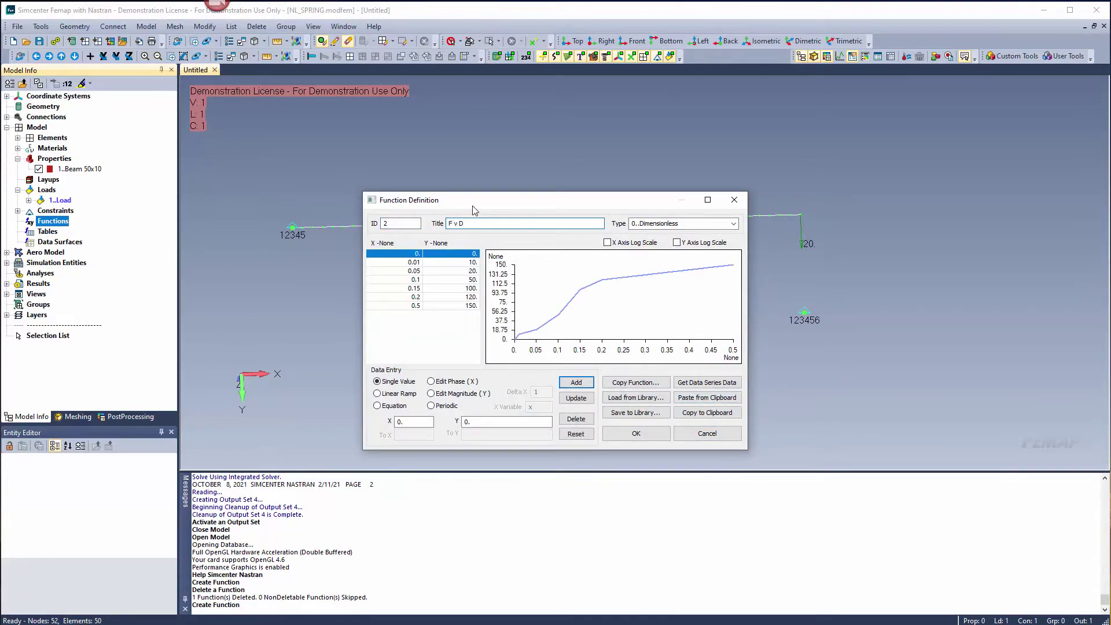
{"action": "left_click", "coordinate": [636, 433]}
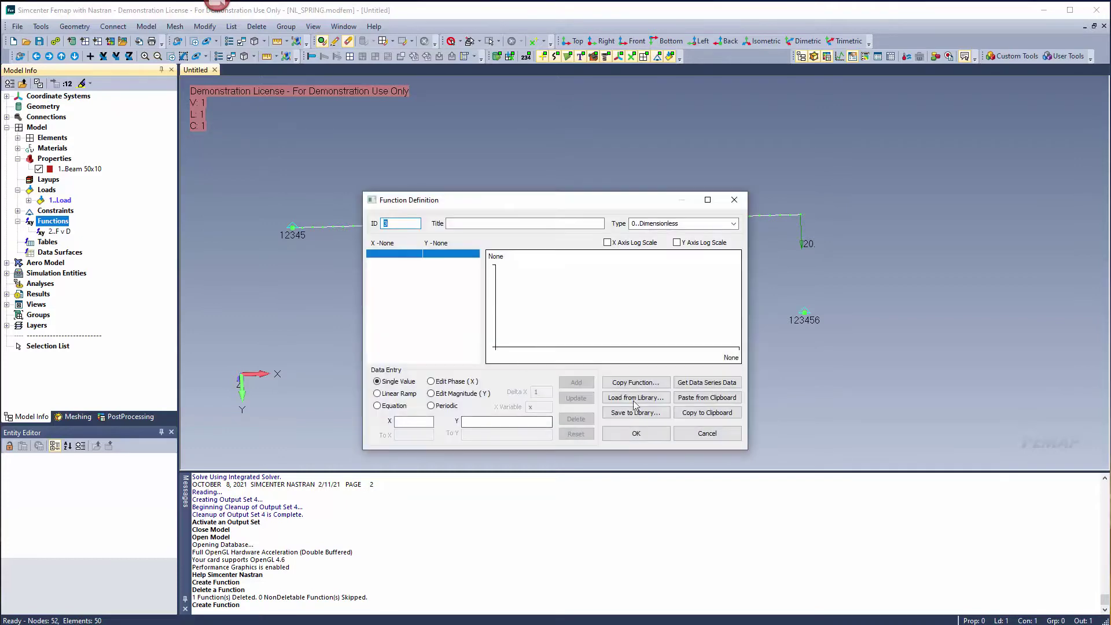
- Cancel the empty second Function Definition so only 'F v D' remains
{"action": "left_click", "coordinate": [707, 433]}
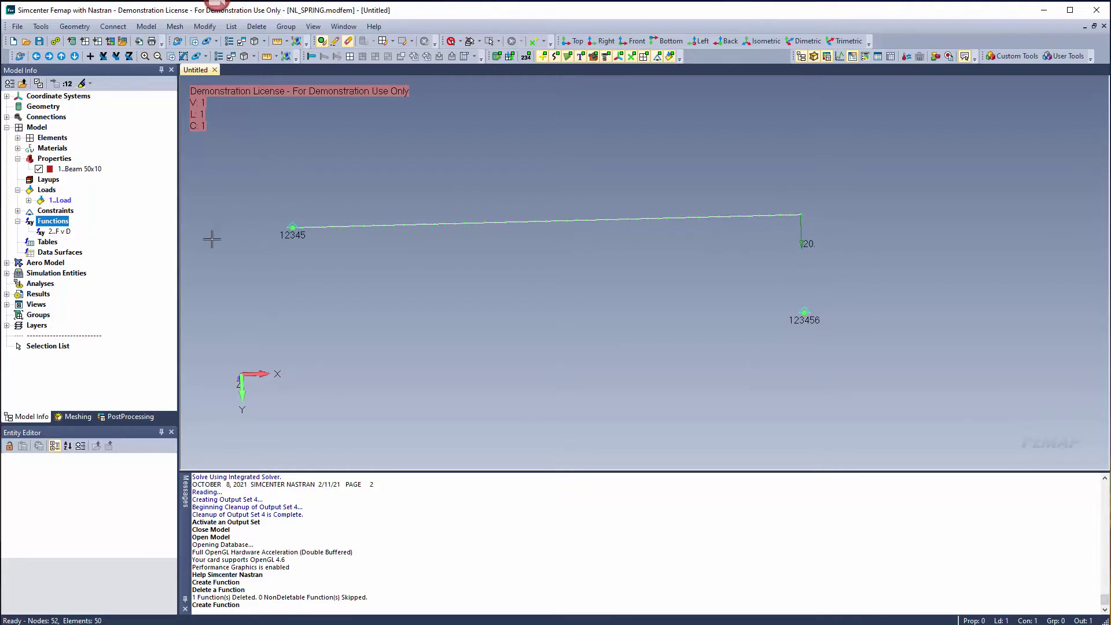
{"action": "right_click", "coordinate": [62, 235]}
{"action": "left_click", "coordinate": [81, 265]}
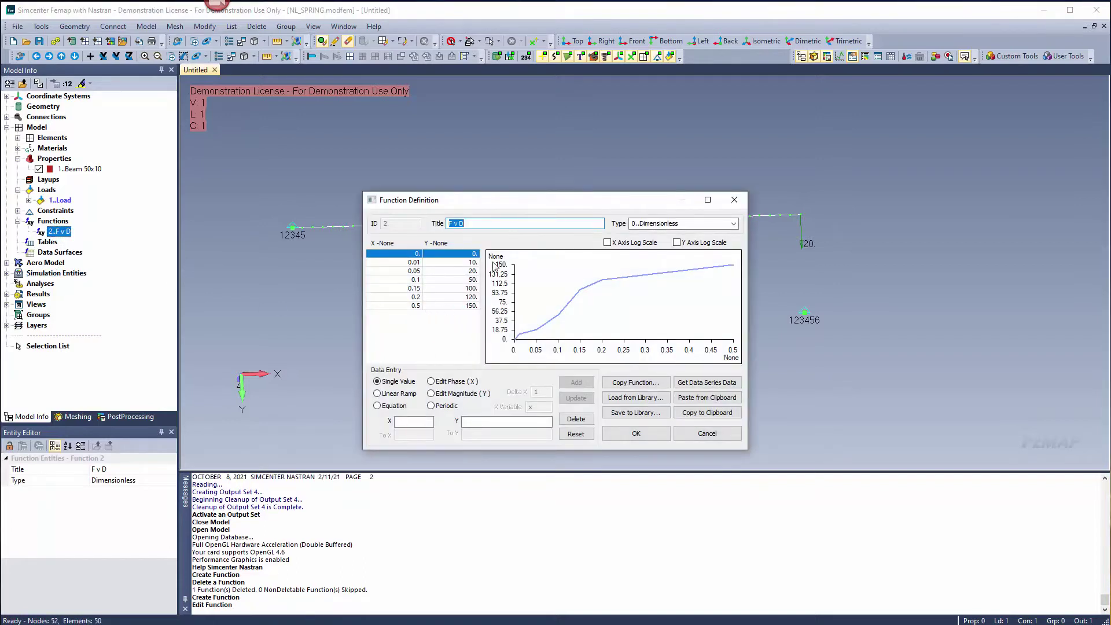
{"action": "left_click", "coordinate": [474, 272]}
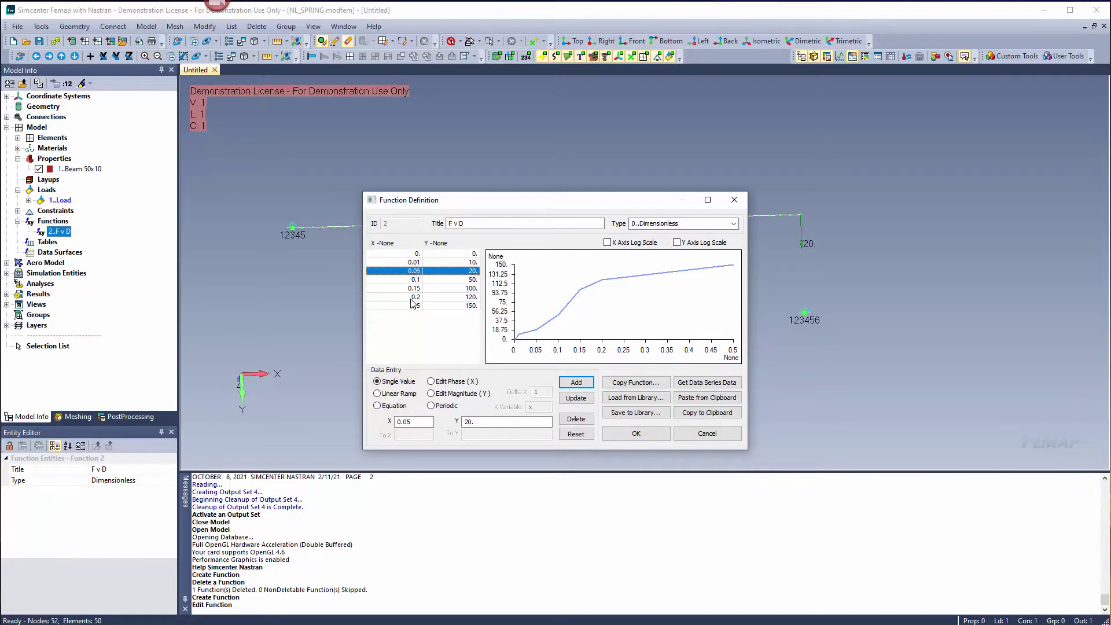
{"action": "left_click", "coordinate": [707, 434]}
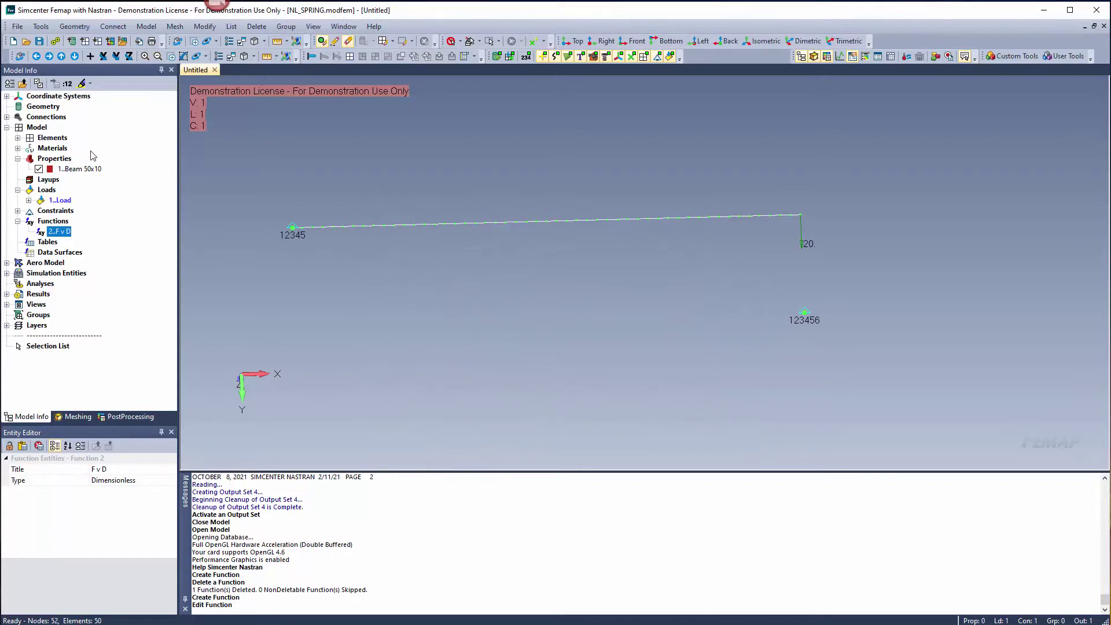
- Start a spring/damper element from fixed node 52 to beam-end node 51
{"action": "left_click", "coordinate": [147, 26]}
{"action": "left_click", "coordinate": [150, 67]}
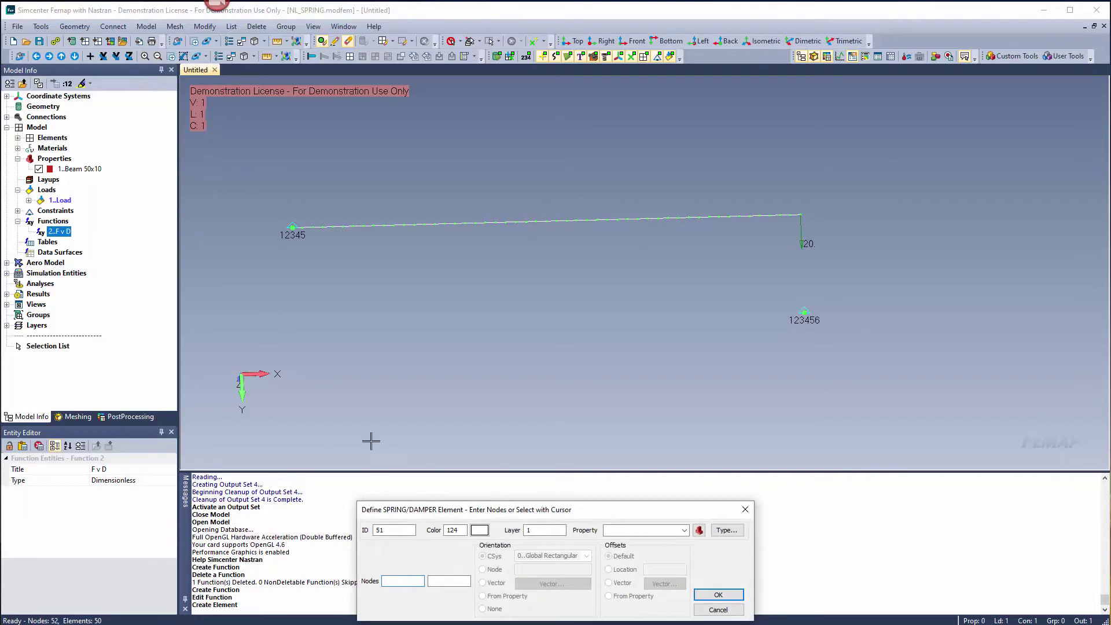
{"action": "left_click", "coordinate": [805, 314]}
{"action": "left_click", "coordinate": [805, 215]}
- Define a new CBUSH property with DOF 2 stiffness 1 and Orientation CSys checked
{"action": "left_click", "coordinate": [700, 531]}
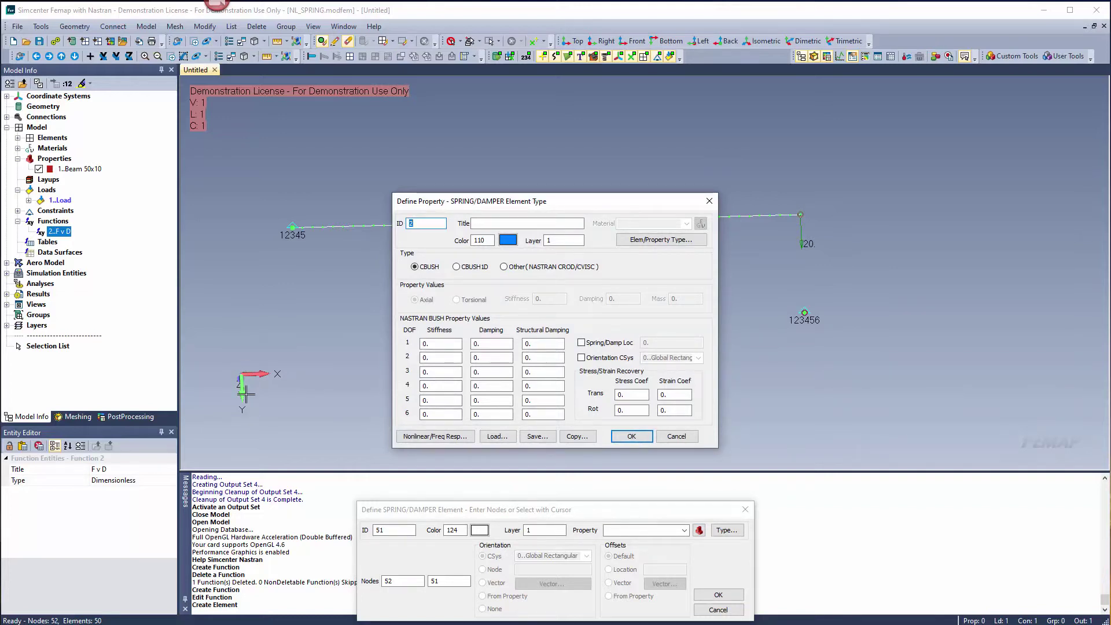
{"action": "double_click", "coordinate": [436, 358]}
{"action": "type", "text": "1"}
{"action": "left_click", "coordinate": [605, 359]}
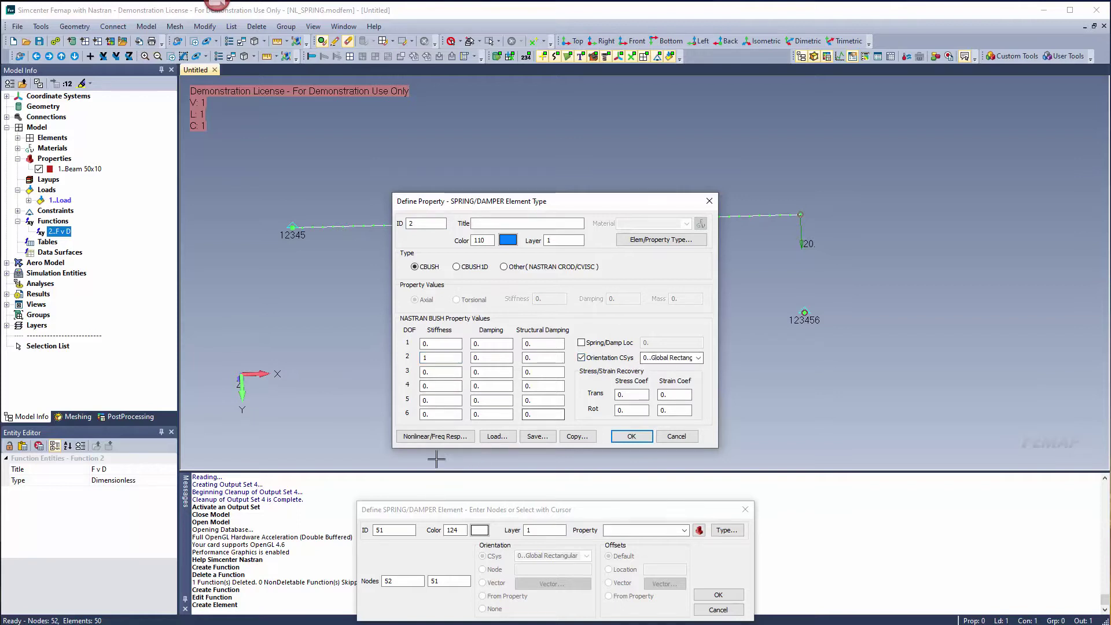
{"action": "left_click", "coordinate": [465, 441]}
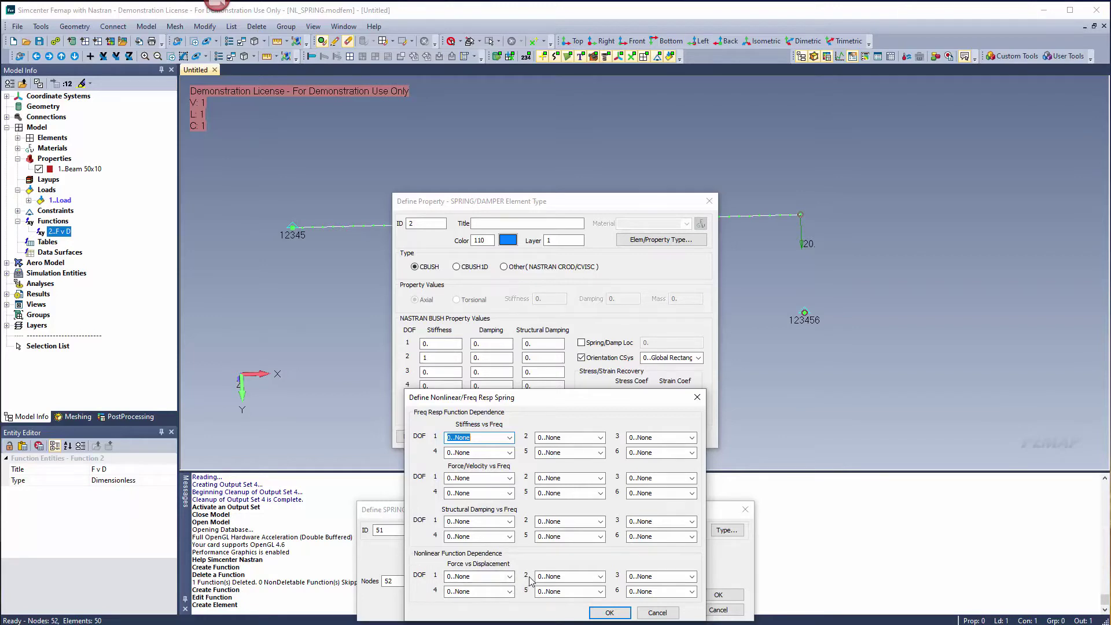
- Assign function 2..F v D to DOF 2 force vs displacement and save spring property 2
{"action": "left_click", "coordinate": [601, 577]}
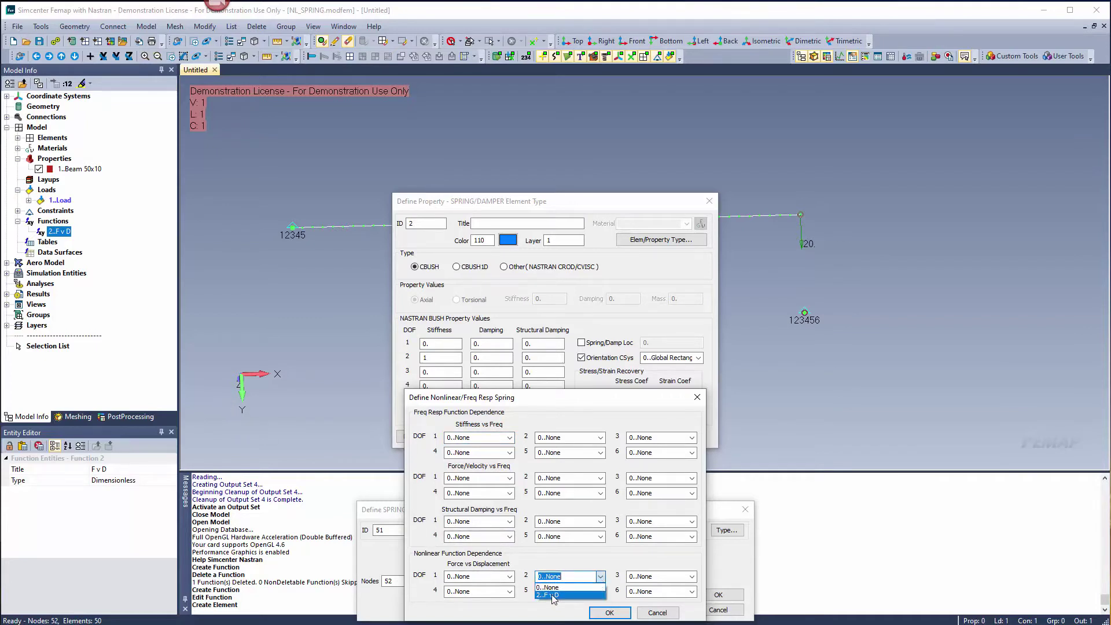
{"action": "left_click", "coordinate": [553, 596]}
{"action": "left_click", "coordinate": [616, 613]}
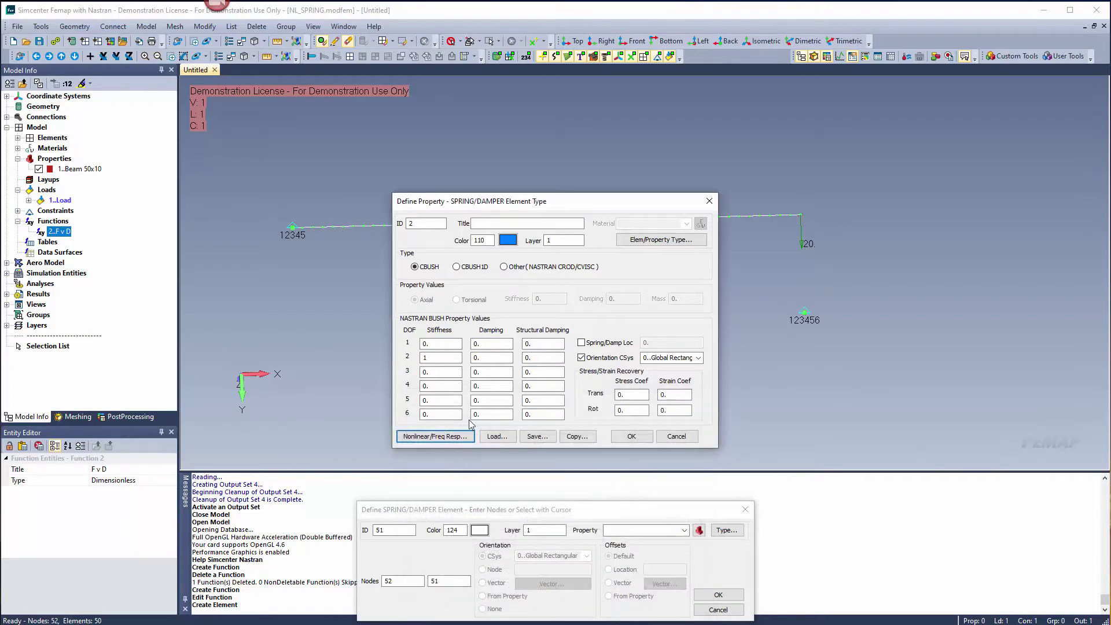
{"action": "left_click", "coordinate": [439, 358]}
{"action": "left_click", "coordinate": [631, 437]}
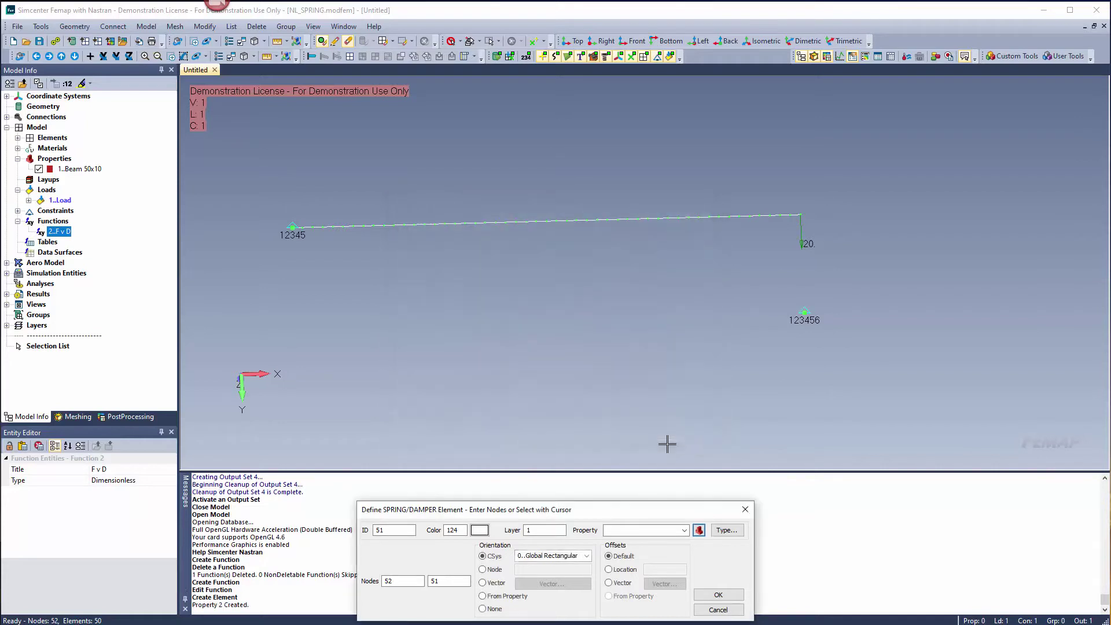
- Create spring element 51 between nodes 52 and 51 using property 2, orientation from property
{"action": "left_click_drag", "start_coordinate": [538, 513], "coordinate": [545, 403]}
{"action": "left_click", "coordinate": [620, 422]}
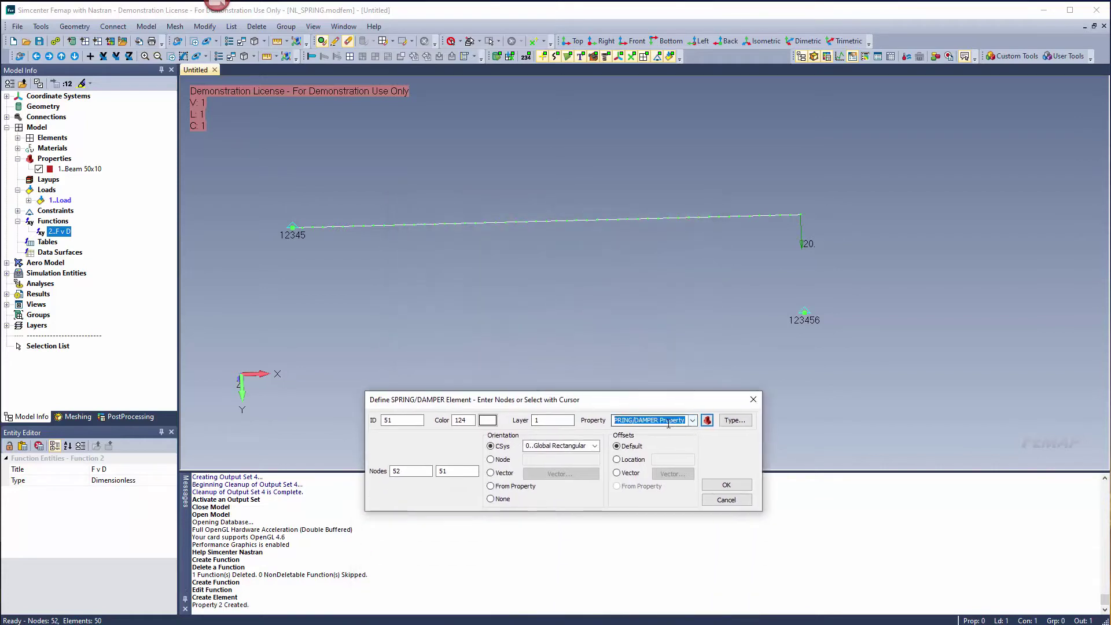
{"action": "left_click", "coordinate": [494, 486]}
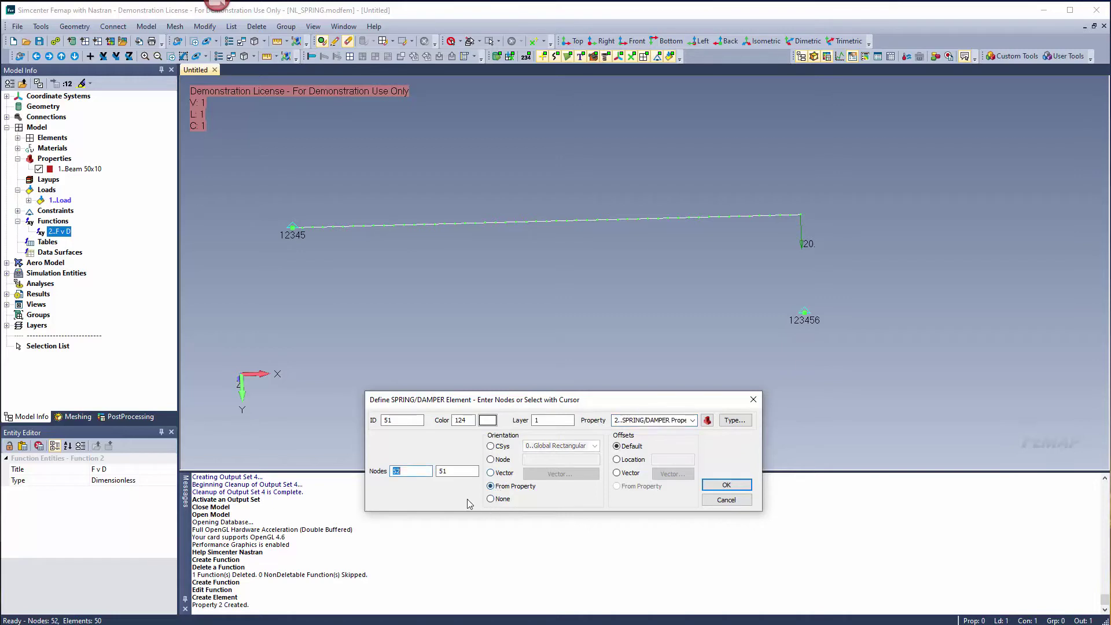
{"action": "left_click", "coordinate": [711, 484]}
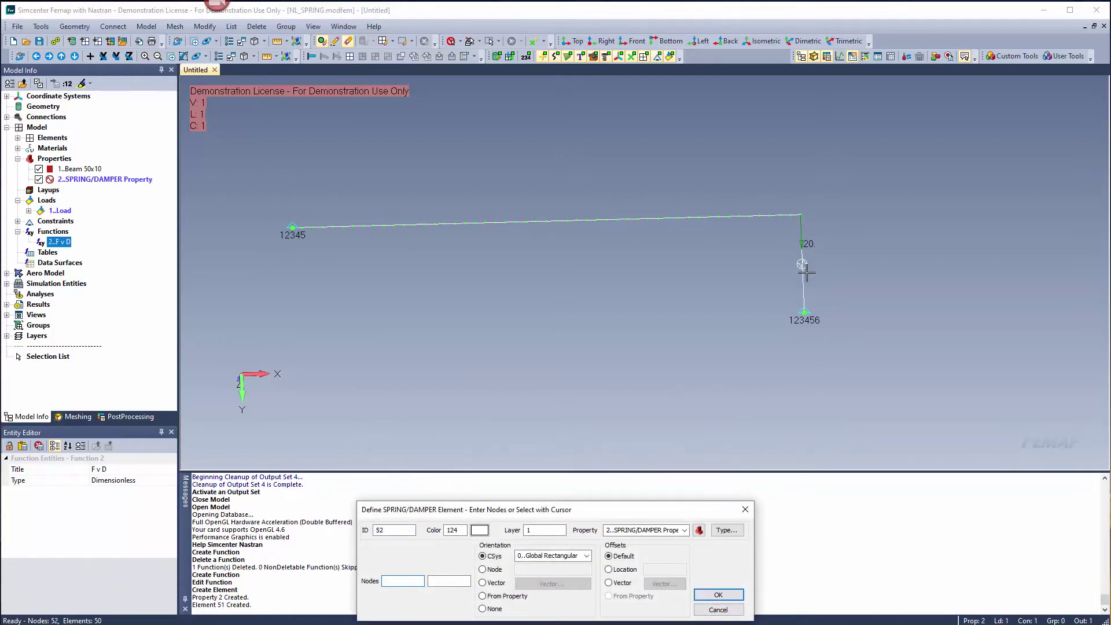
{"action": "left_click", "coordinate": [716, 610]}
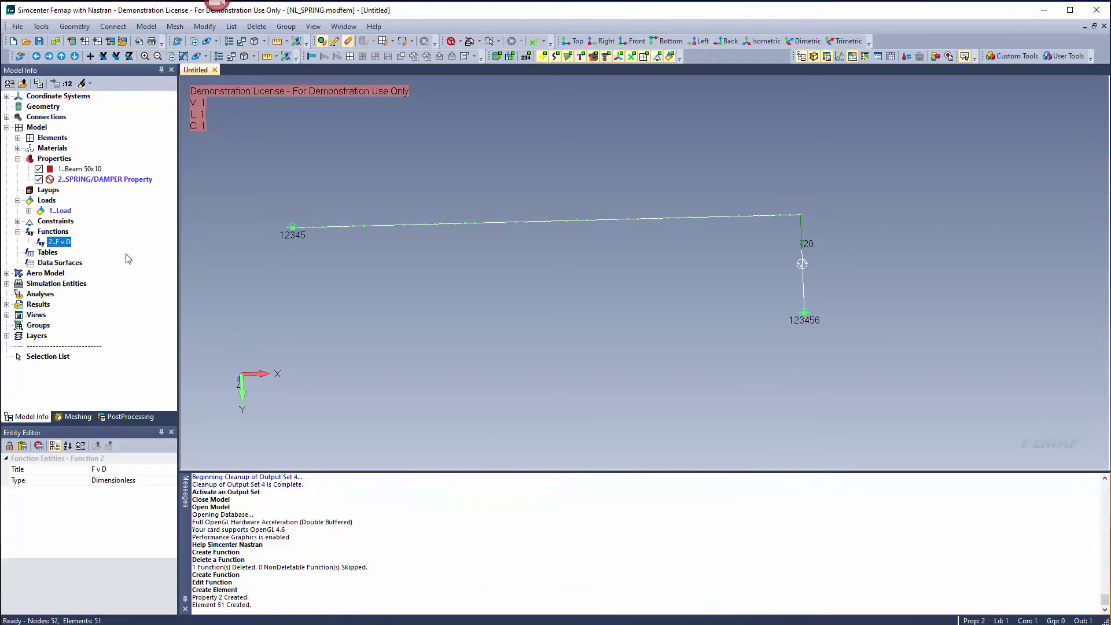
{"action": "right_click", "coordinate": [36, 295]}
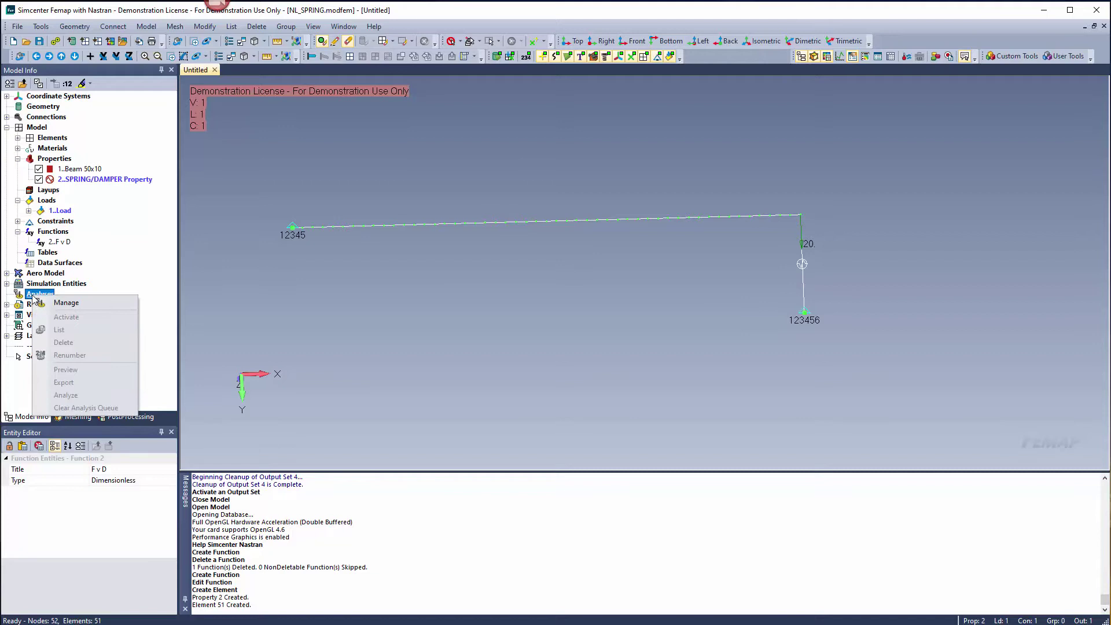
- Create a new nonlinear static analysis set in the Analysis Set Manager
{"action": "left_click", "coordinate": [63, 303]}
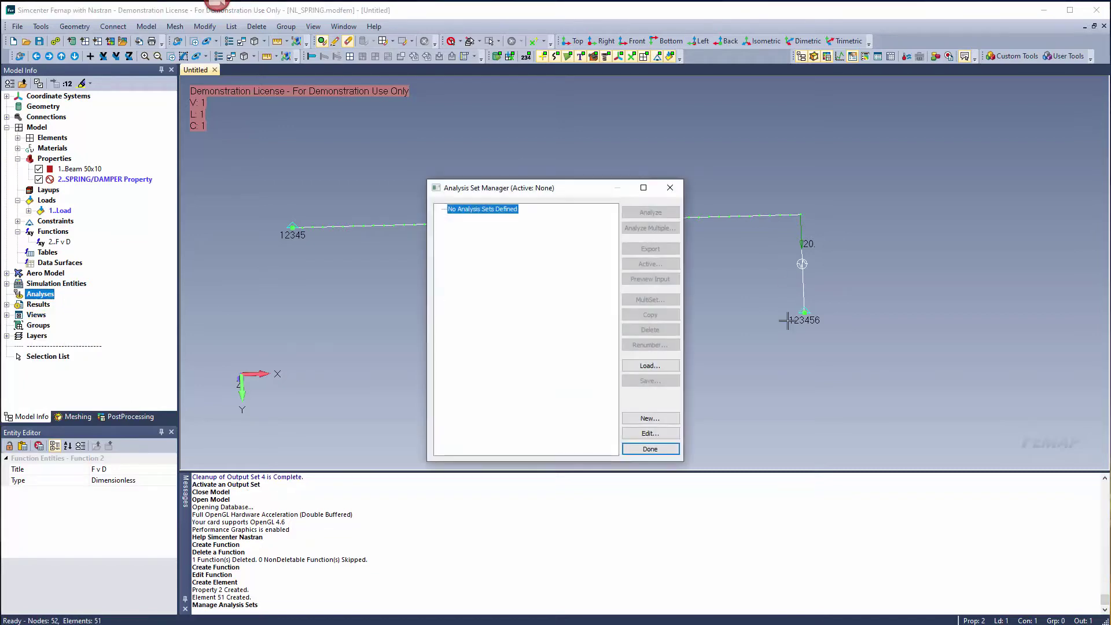
{"action": "left_click", "coordinate": [642, 422]}
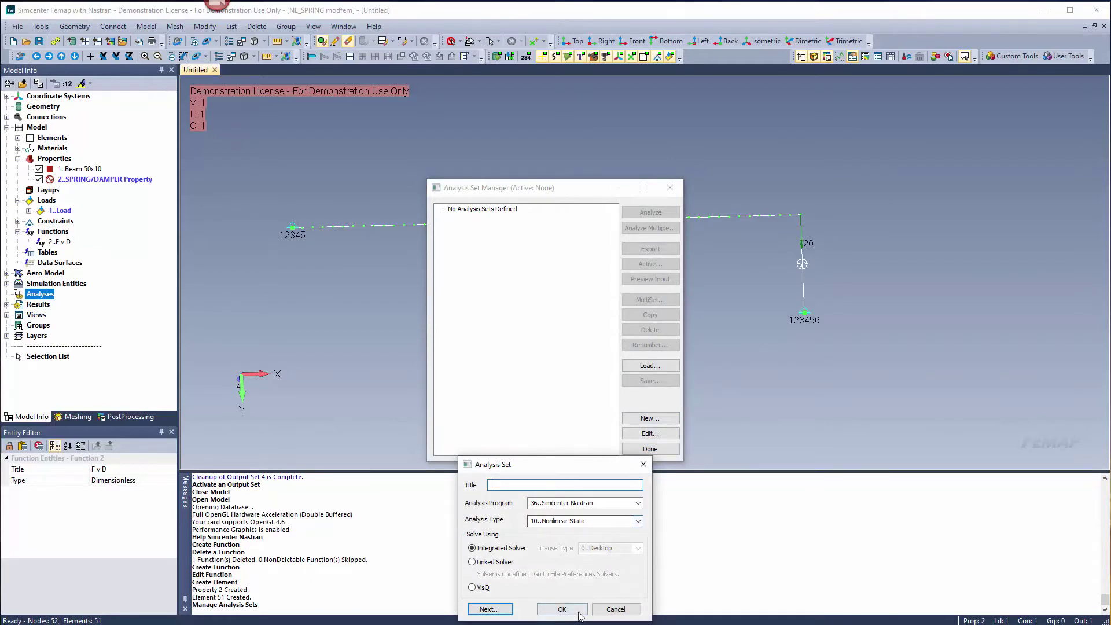
{"action": "left_click", "coordinate": [559, 609]}
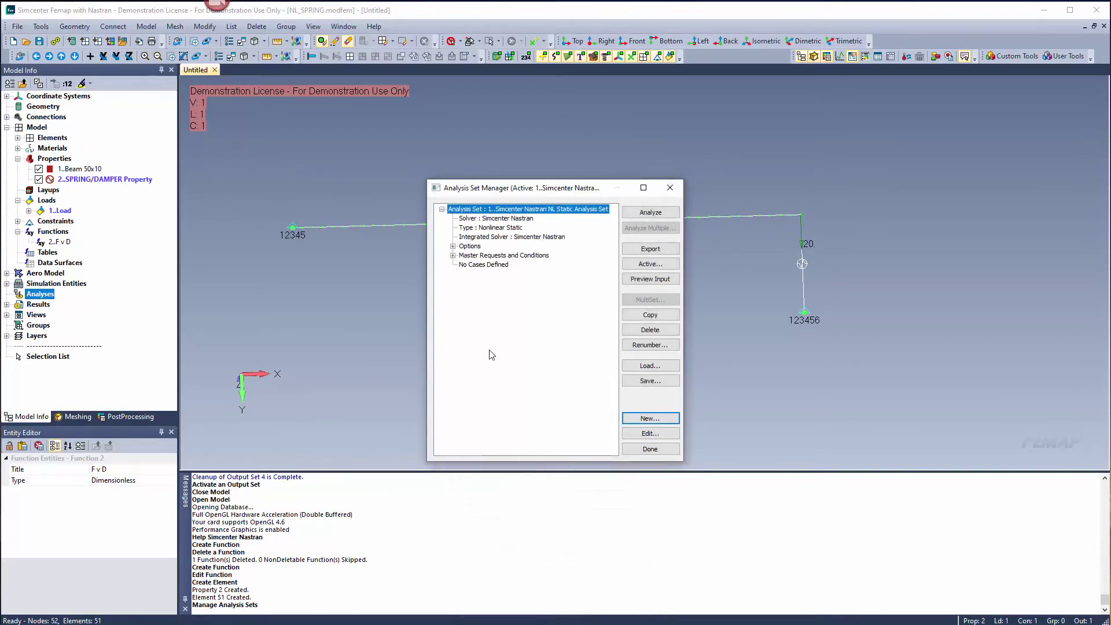
- Set the nonlinear options to 10 increments and run the analysis
{"action": "left_click", "coordinate": [453, 255]}
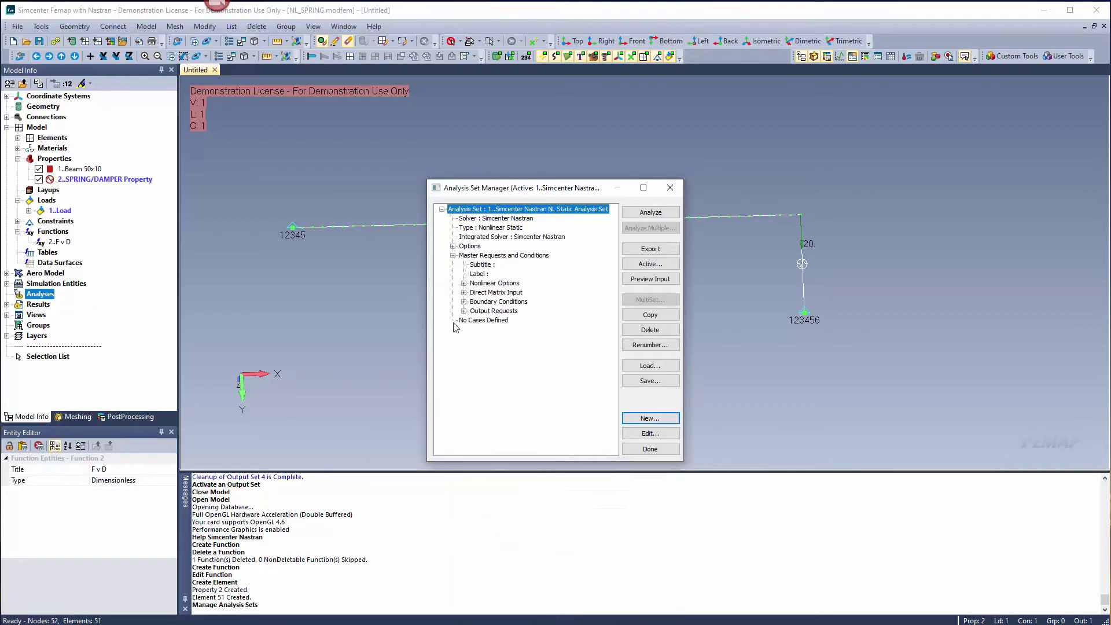
{"action": "left_click", "coordinate": [495, 283]}
{"action": "left_click", "coordinate": [659, 439]}
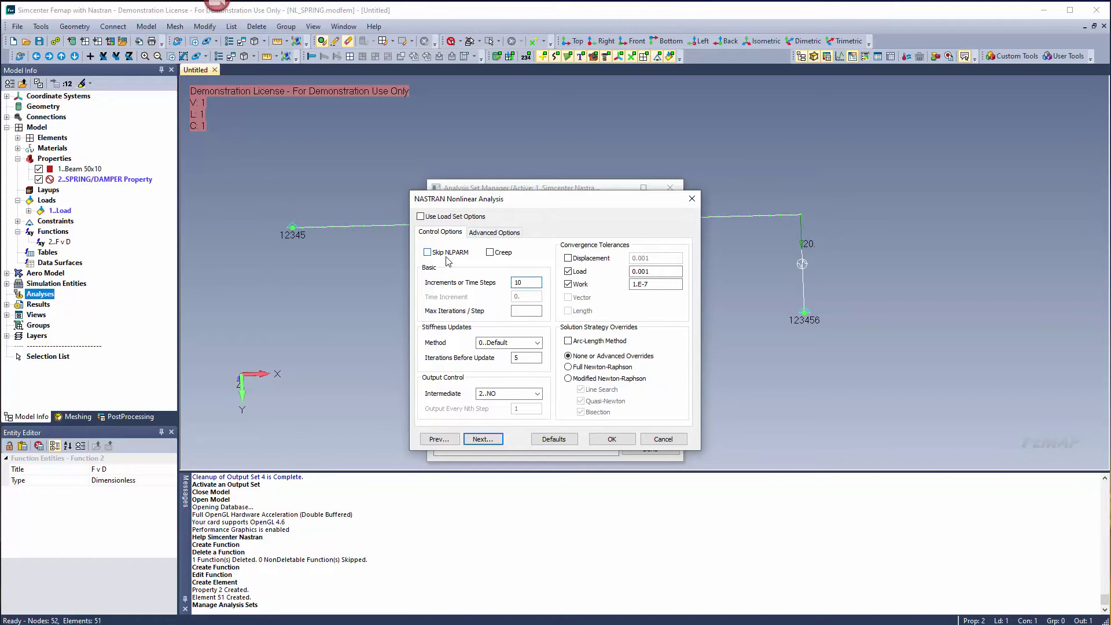
{"action": "left_click", "coordinate": [611, 439]}
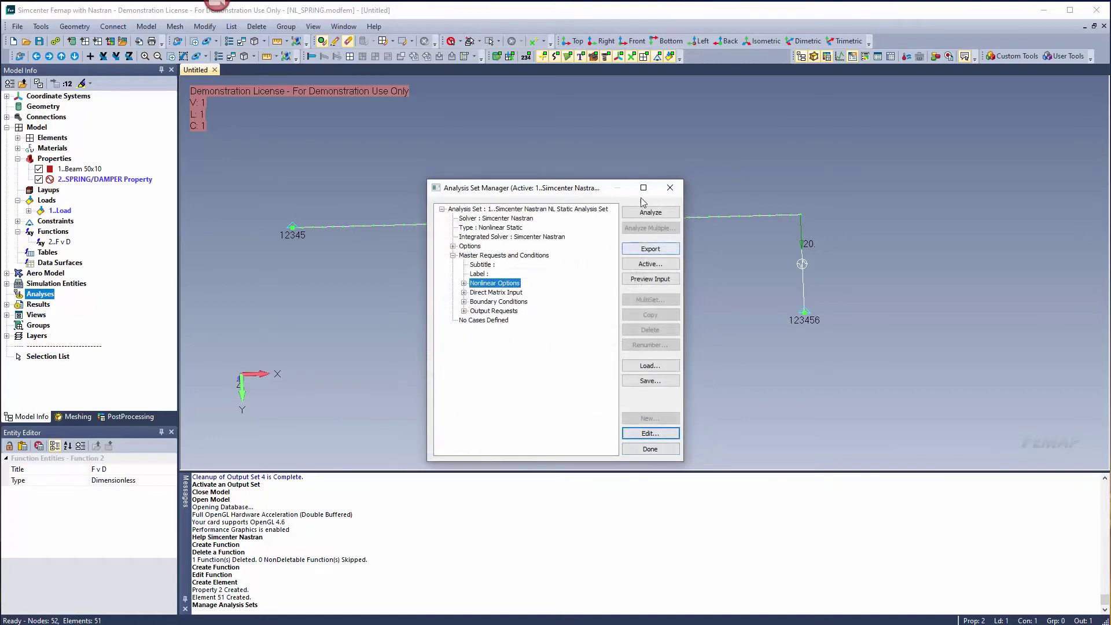
{"action": "left_click", "coordinate": [640, 217]}
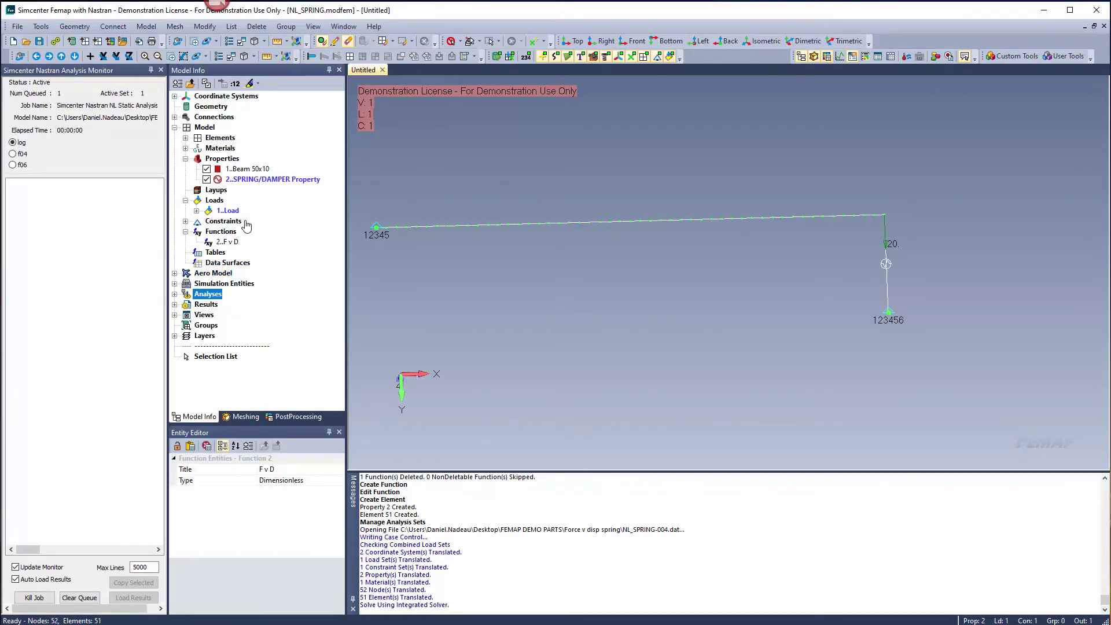
{"action": "right_click", "coordinate": [218, 242]}
{"action": "left_click", "coordinate": [447, 205]}
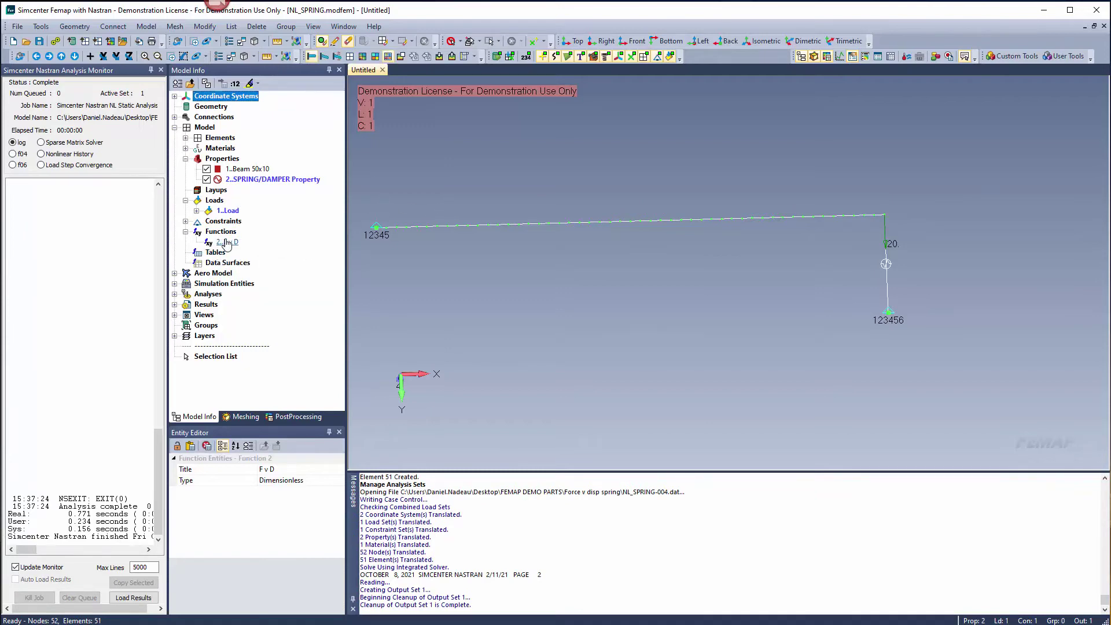
{"action": "left_click", "coordinate": [259, 278]}
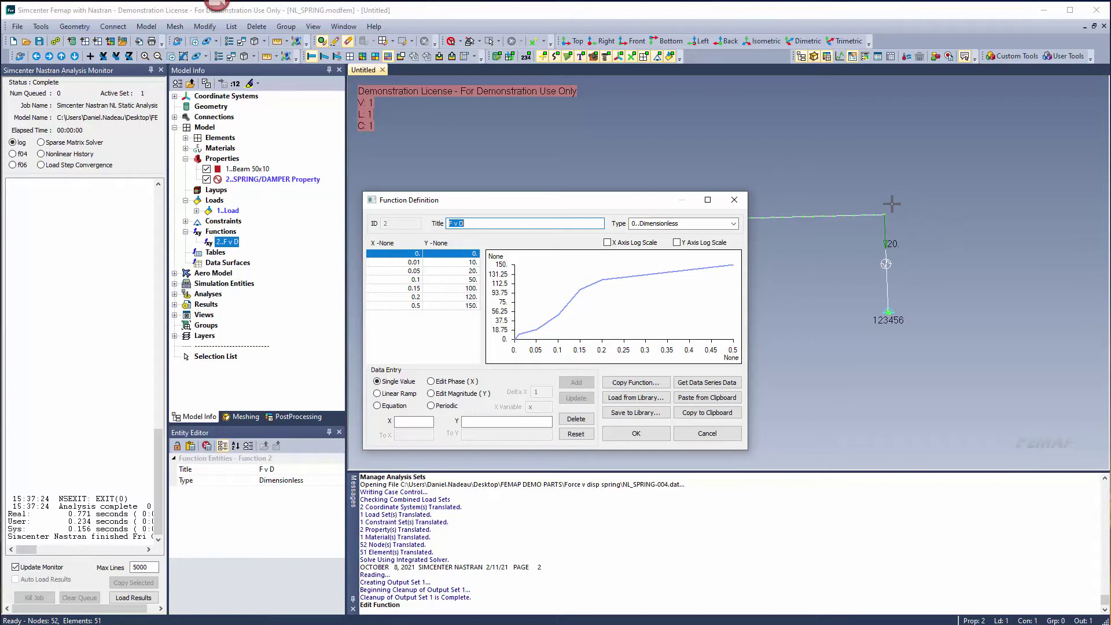
{"action": "left_click", "coordinate": [707, 435]}
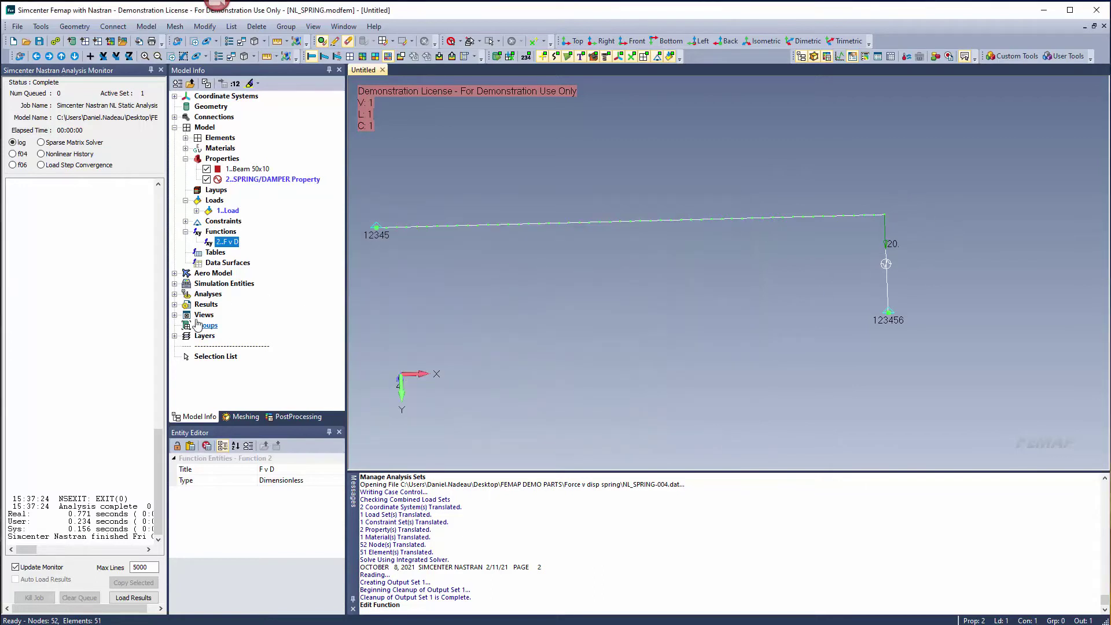
- Activate the nonlinear analysis set and display Contour Arrow results with X and Z arrows turned off
{"action": "left_click", "coordinate": [175, 295]}
{"action": "double_click", "coordinate": [235, 305]}
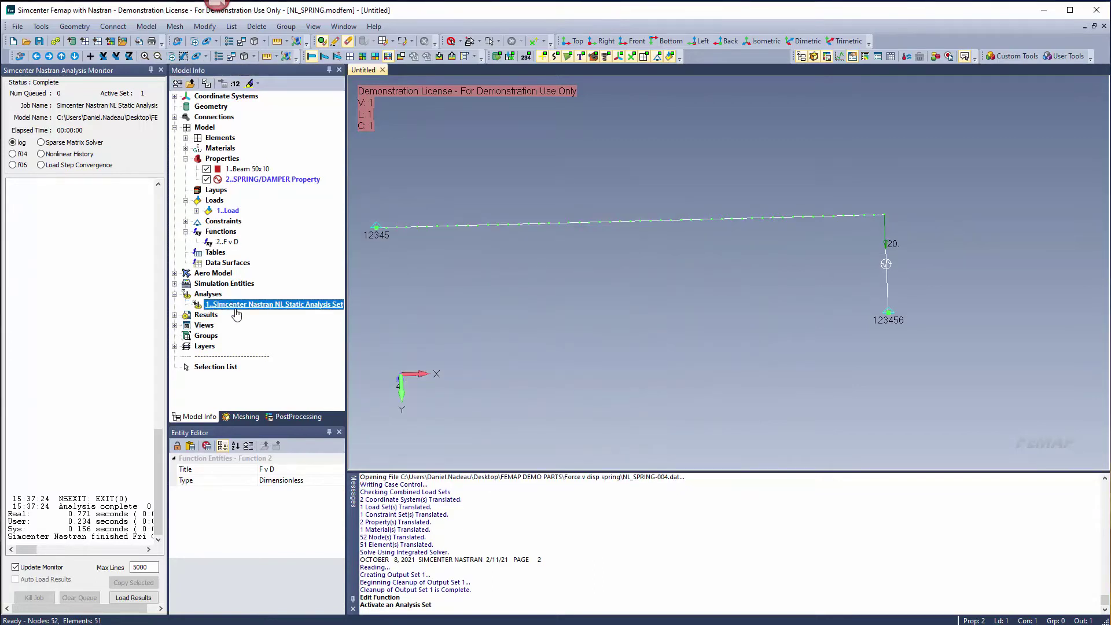
{"action": "left_click", "coordinate": [294, 417]}
{"action": "left_click", "coordinate": [206, 109]}
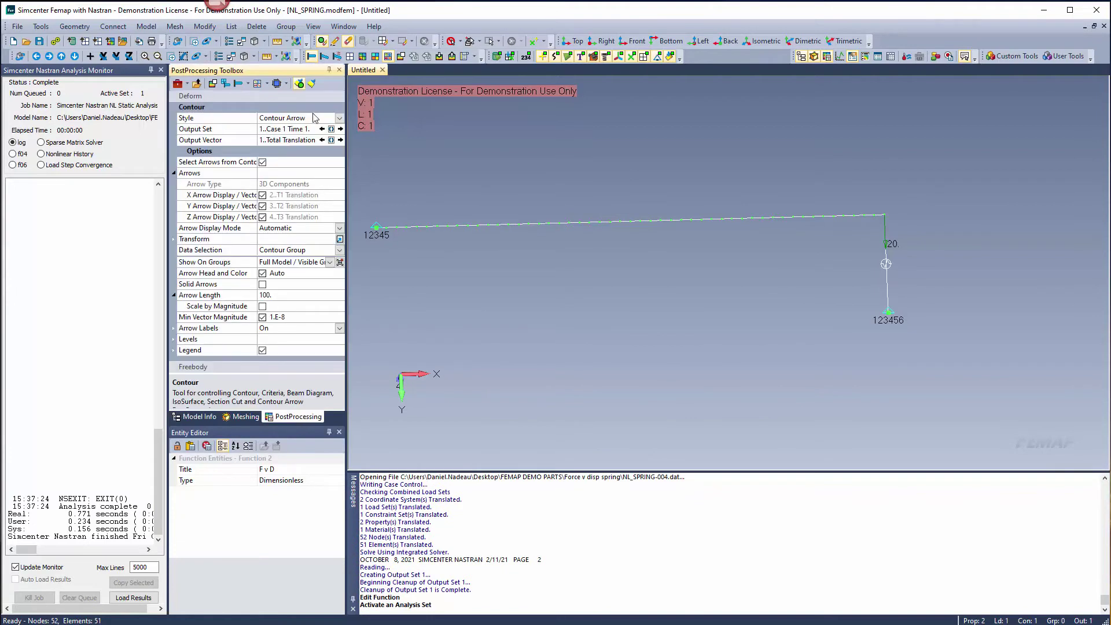
{"action": "left_click", "coordinate": [339, 119]}
{"action": "left_click", "coordinate": [289, 193]}
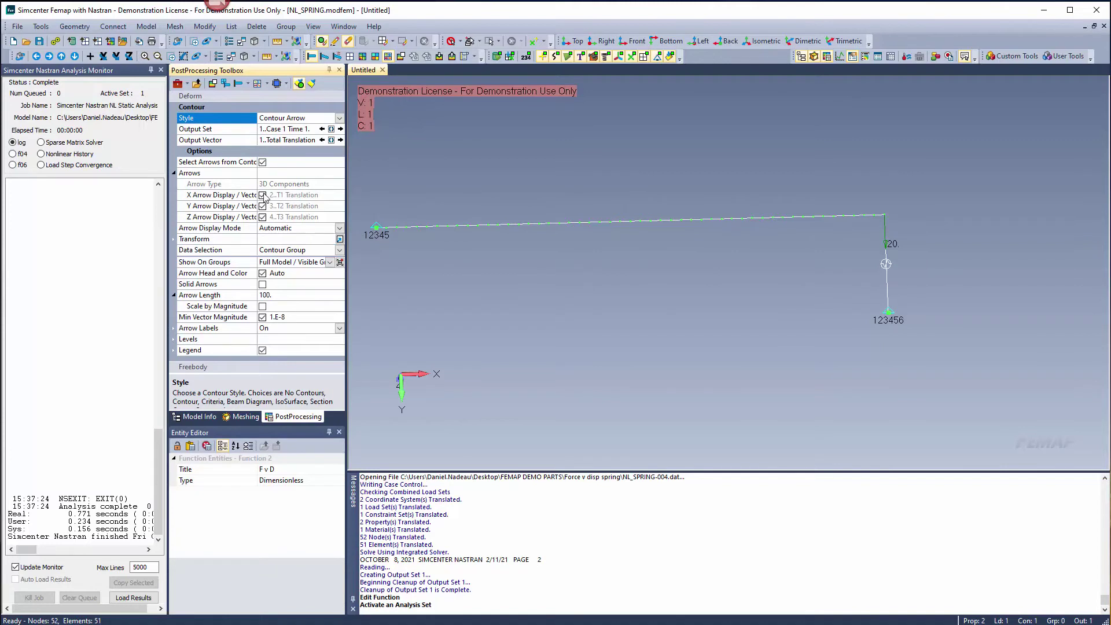
{"action": "left_click", "coordinate": [262, 195]}
{"action": "left_click", "coordinate": [263, 217]}
{"action": "left_click", "coordinate": [262, 218]}
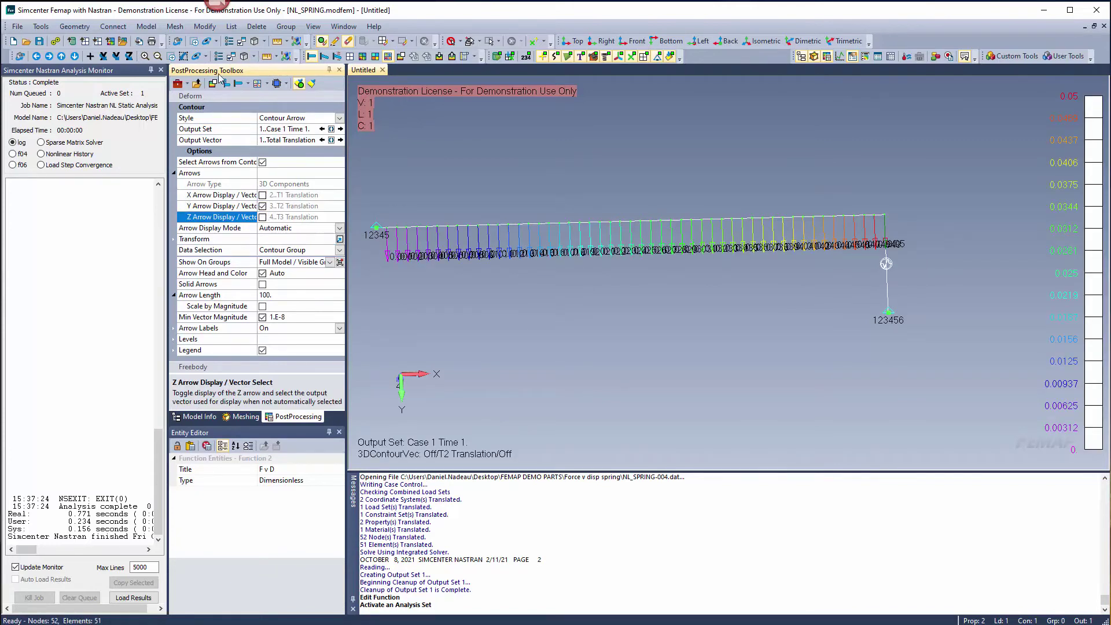
- Hide the load arrows and frame the whole beam, showing the 0.05 end deflection
{"action": "left_click", "coordinate": [171, 56]}
{"action": "left_click", "coordinate": [856, 199]}
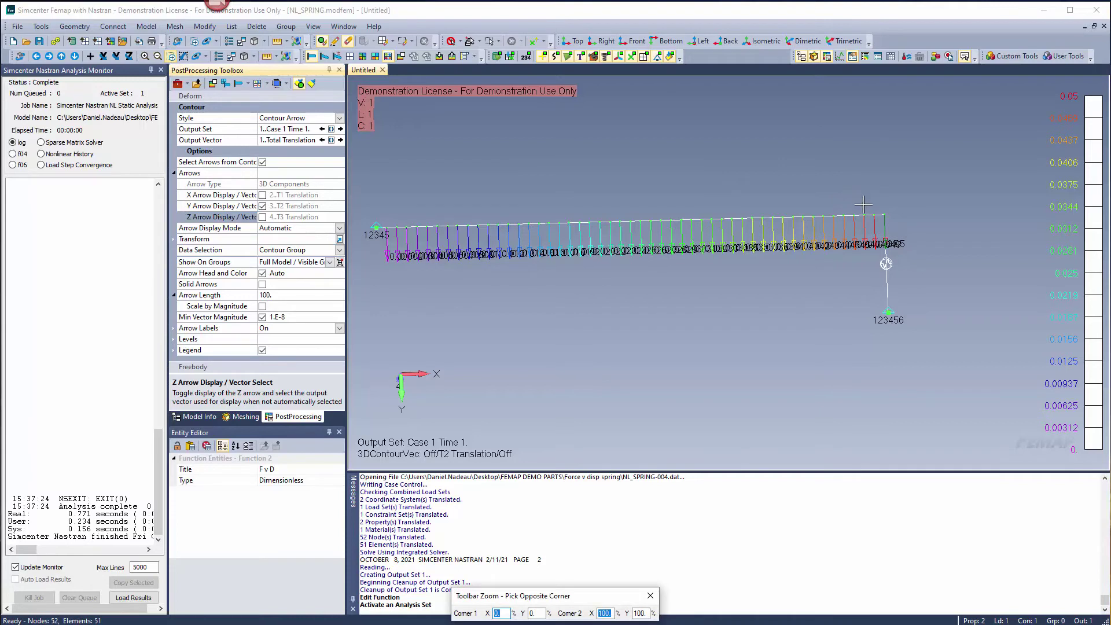
{"action": "left_click", "coordinate": [914, 250]}
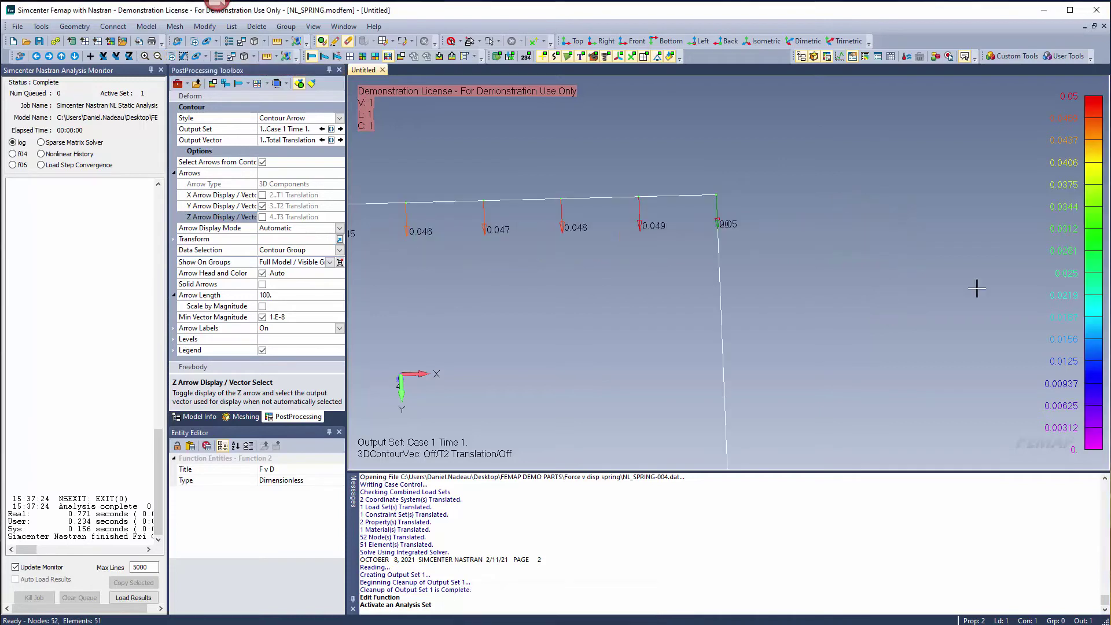
{"action": "left_click", "coordinate": [668, 57]}
{"action": "left_click", "coordinate": [198, 418]}
{"action": "scroll", "coordinate": [613, 296], "scroll_direction": "down", "scroll_amount": 5}
{"action": "scroll", "coordinate": [590, 278], "scroll_direction": "down", "scroll_amount": 3}
{"action": "middle_click_drag", "start_coordinate": [566, 350], "coordinate": [734, 266]}
{"action": "middle_click_drag", "start_coordinate": [605, 336], "coordinate": [694, 307]}
{"action": "scroll", "coordinate": [692, 318], "scroll_direction": "down", "scroll_amount": 2}
- Close the analysis monitor and open the 1..Force on Node load (FY 20) for editing
{"action": "left_click", "coordinate": [161, 70]}
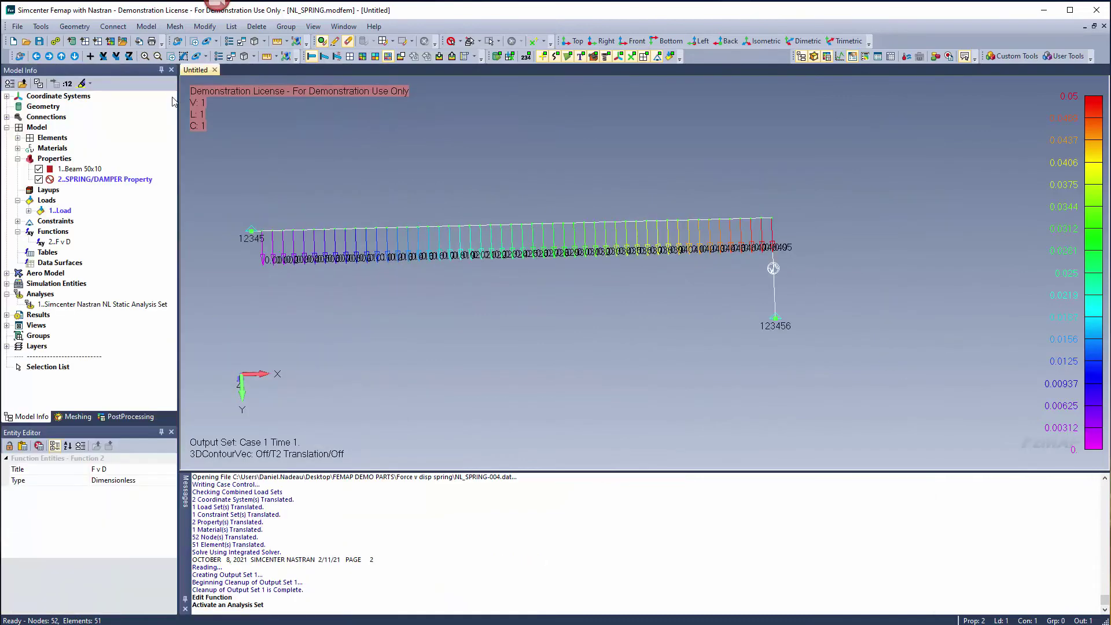
{"action": "left_click", "coordinate": [28, 211]}
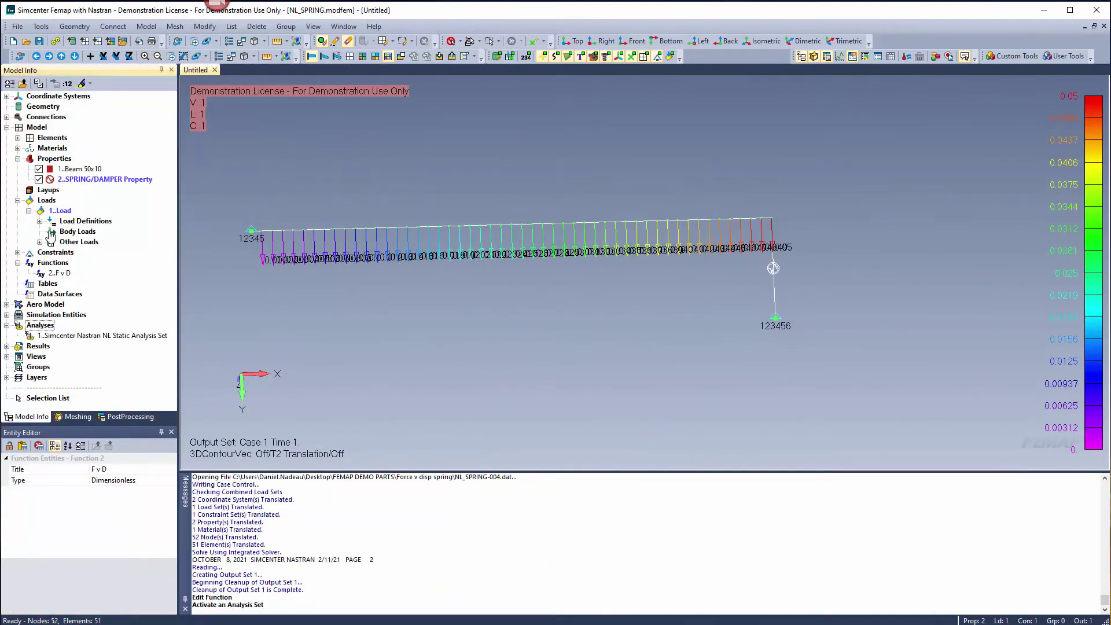
{"action": "left_click", "coordinate": [39, 221]}
{"action": "right_click", "coordinate": [92, 231]}
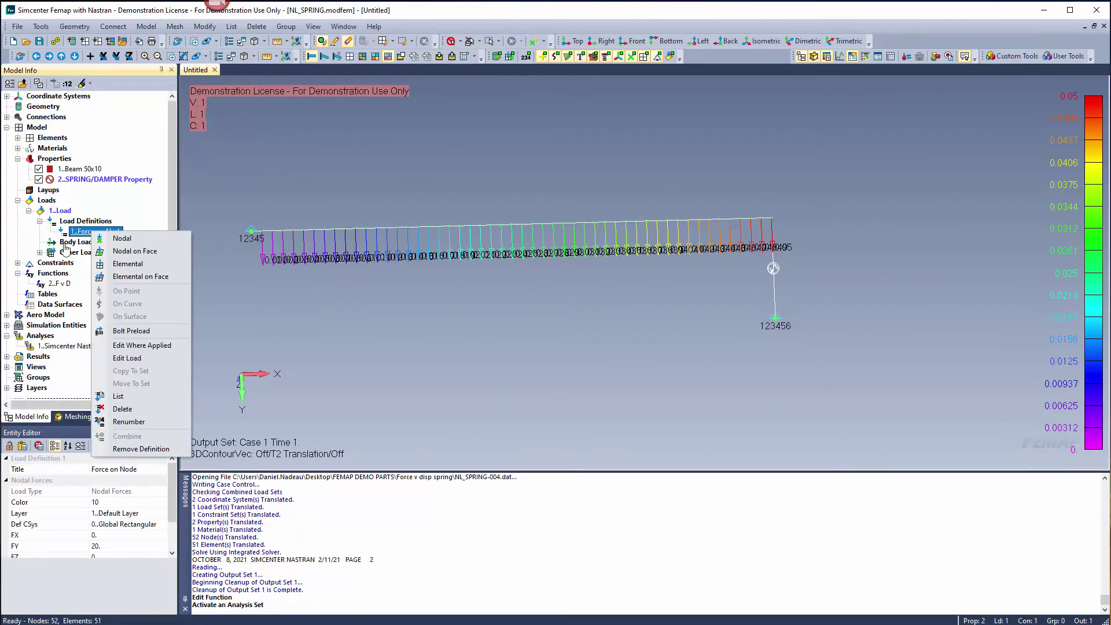
{"action": "left_click", "coordinate": [135, 359]}
{"action": "left_click_drag", "start_coordinate": [576, 369], "coordinate": [322, 87]}
{"action": "key", "text": "alt+Tab"}
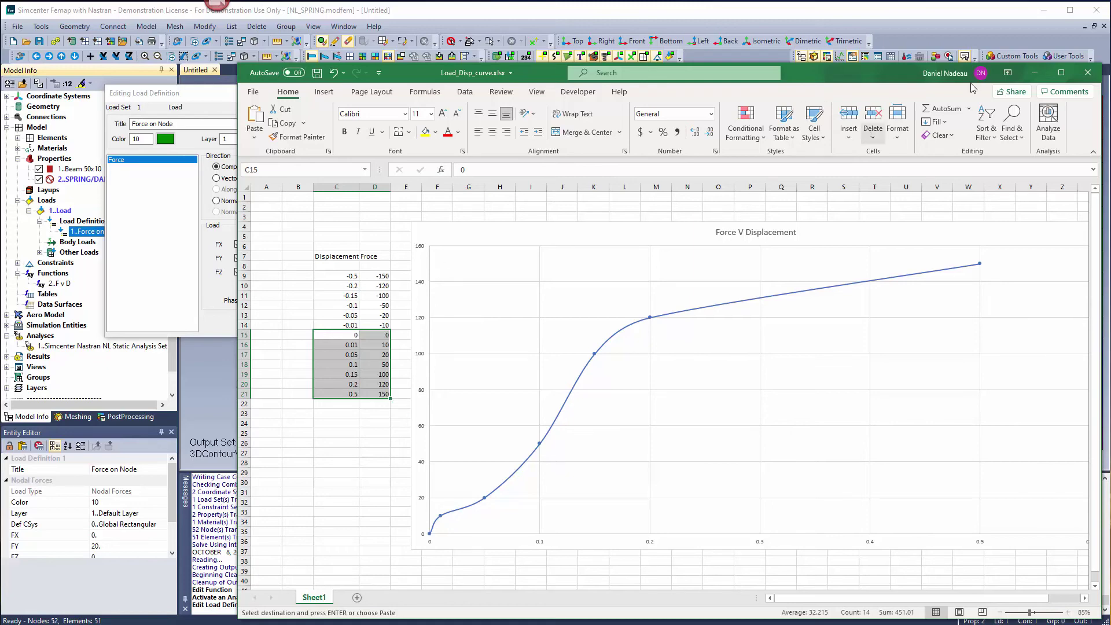
{"action": "left_click", "coordinate": [1035, 72]}
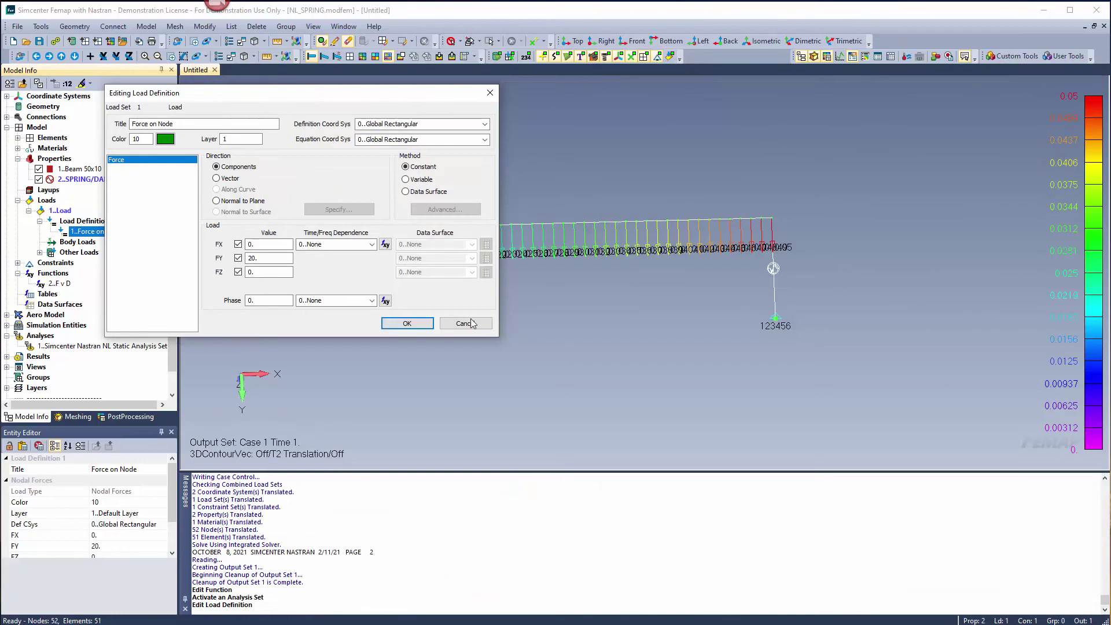
- Change the Force on Node FY value to 140
{"action": "left_click", "coordinate": [267, 258]}
{"action": "type", "text": "140"}
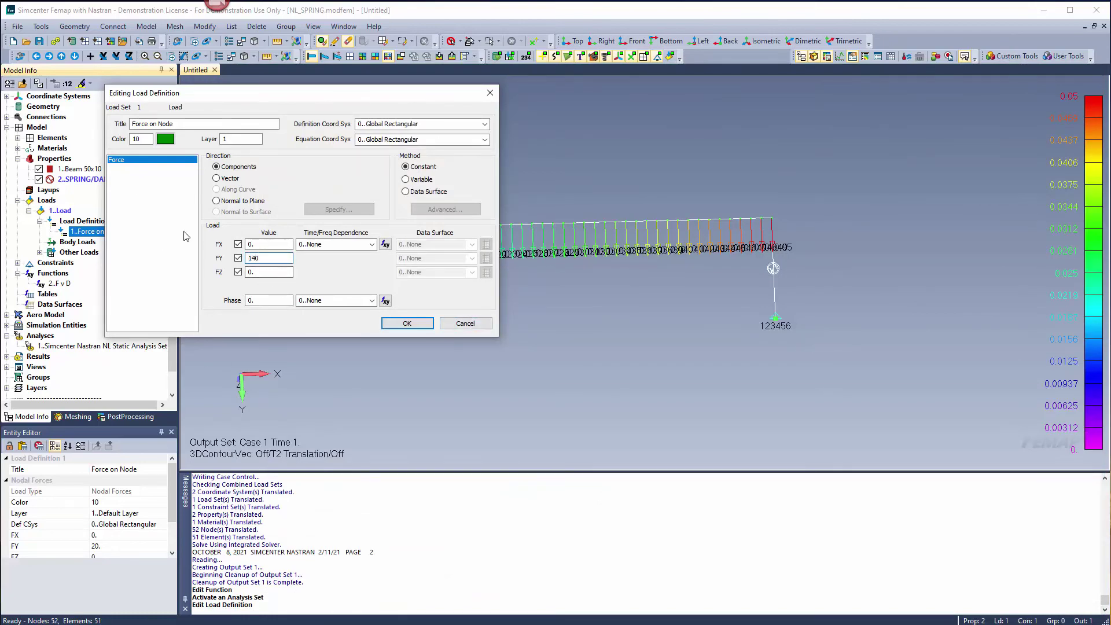
{"action": "left_click", "coordinate": [407, 323]}
- Re-run the nonlinear analysis set to produce Output Set 2
{"action": "right_click", "coordinate": [70, 352]}
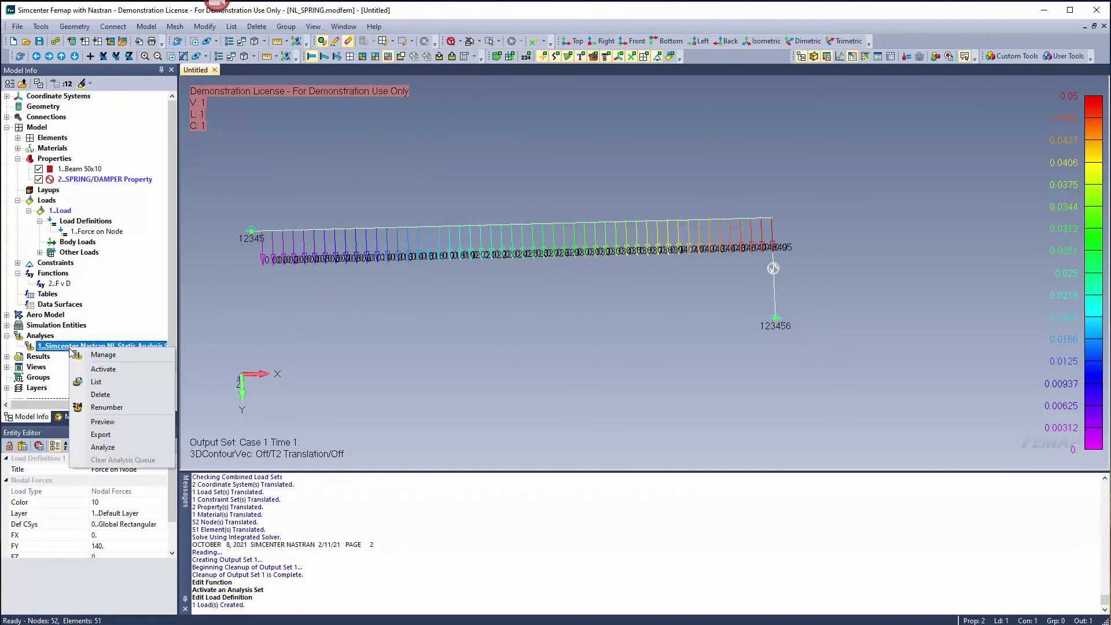
{"action": "left_click", "coordinate": [101, 455]}
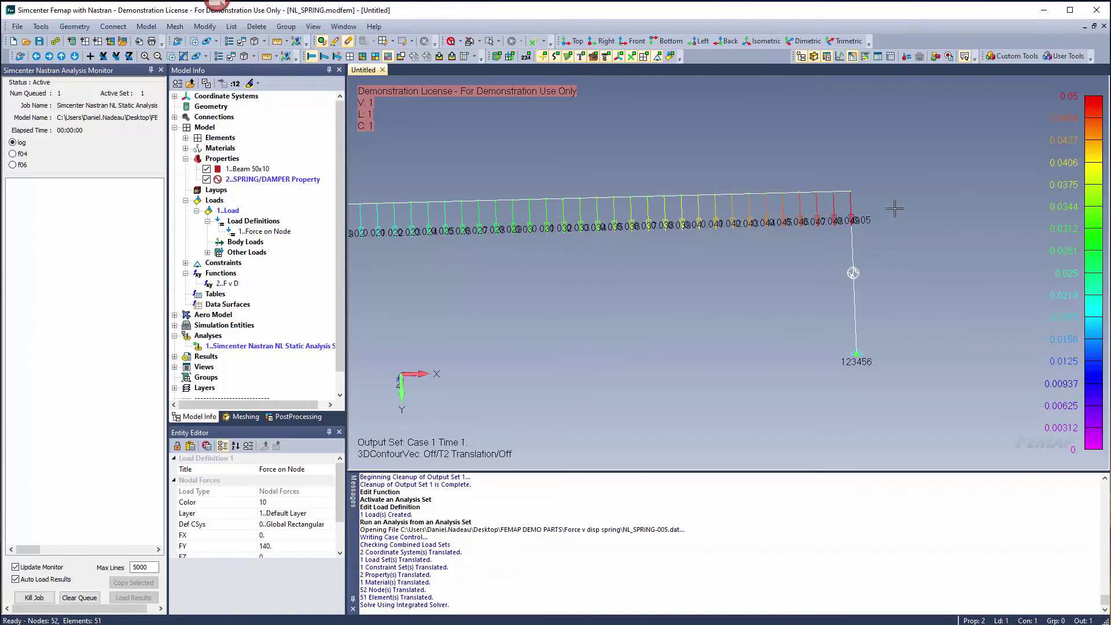
{"action": "scroll", "coordinate": [880, 199], "scroll_direction": "up", "scroll_amount": 5}
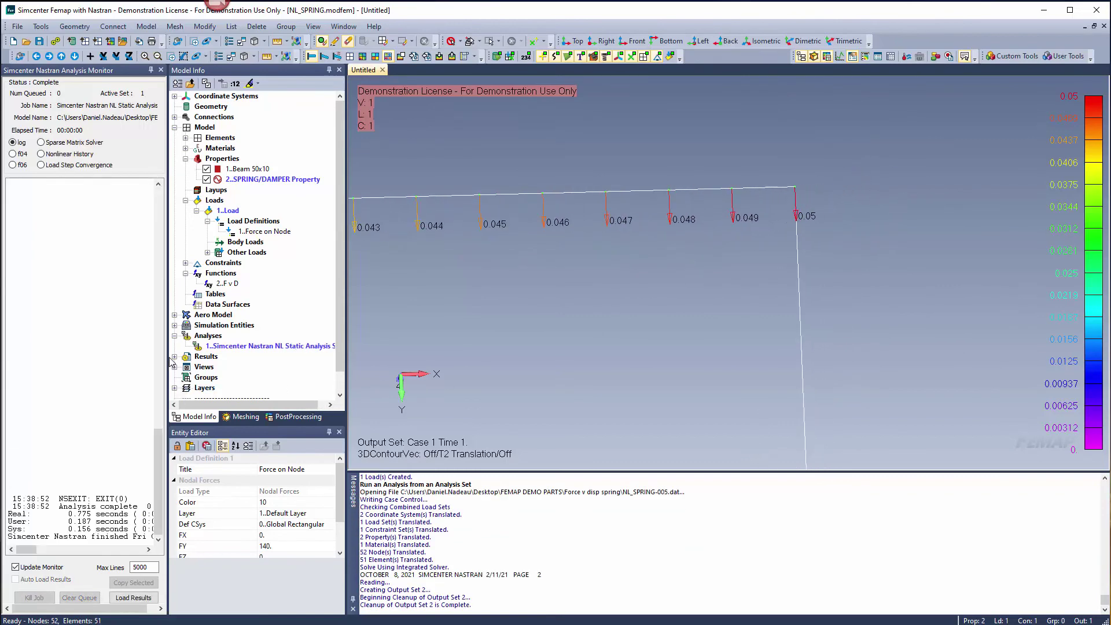
- Plot Output Set 2 as contour arrows, showing the spring end deflecting 0.4 under the 140 force
{"action": "left_click", "coordinate": [161, 70]}
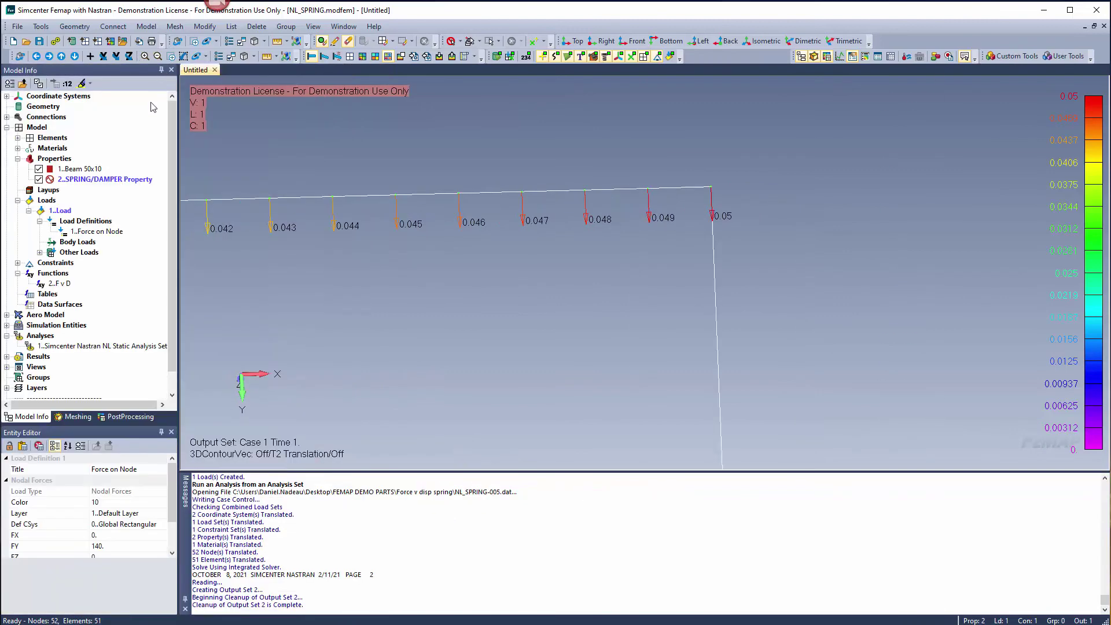
{"action": "left_click", "coordinate": [7, 358]}
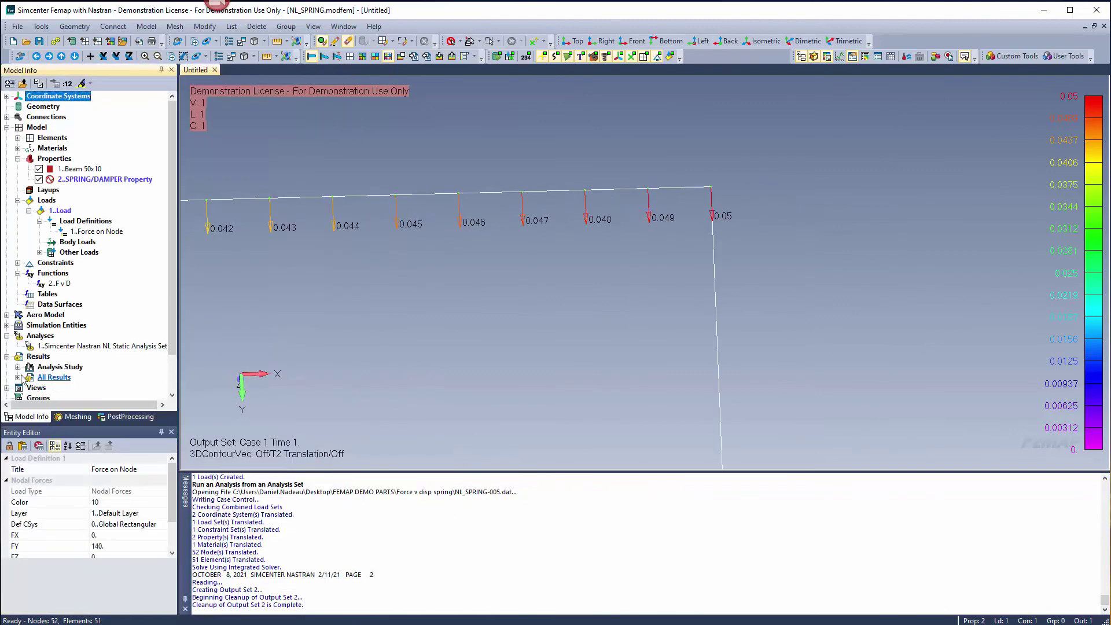
{"action": "left_click", "coordinate": [18, 377]}
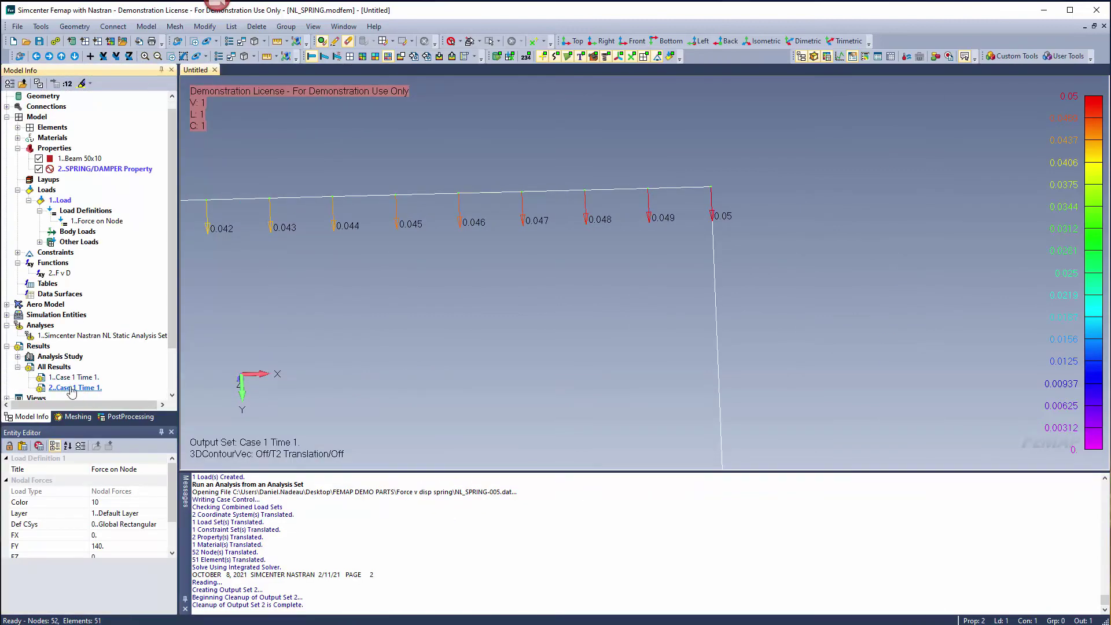
{"action": "left_click", "coordinate": [125, 417]}
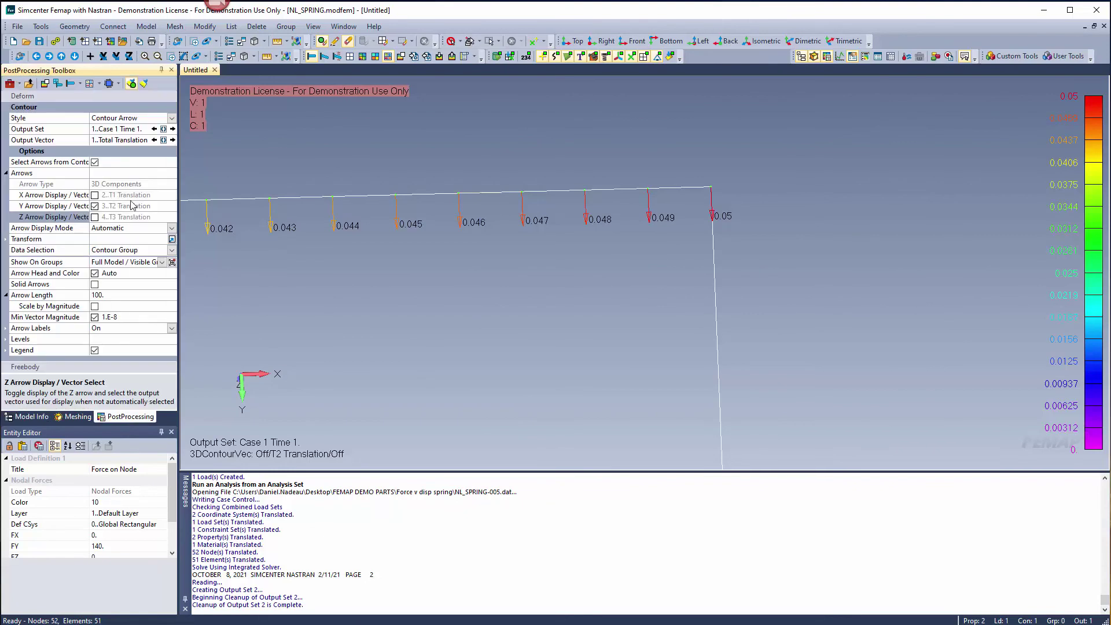
{"action": "left_click", "coordinate": [173, 129]}
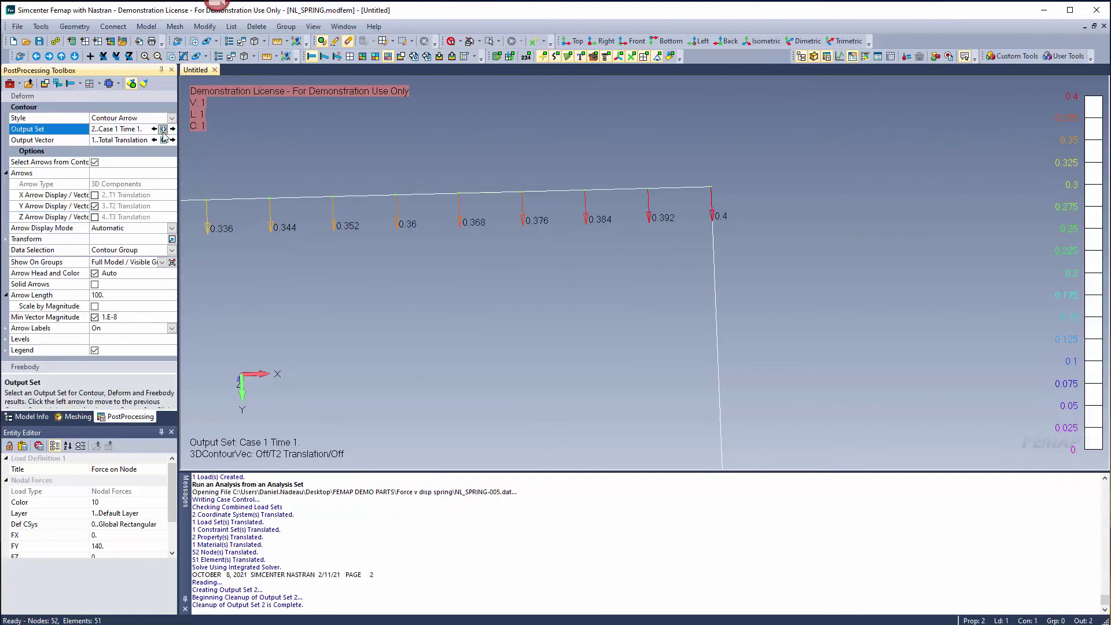